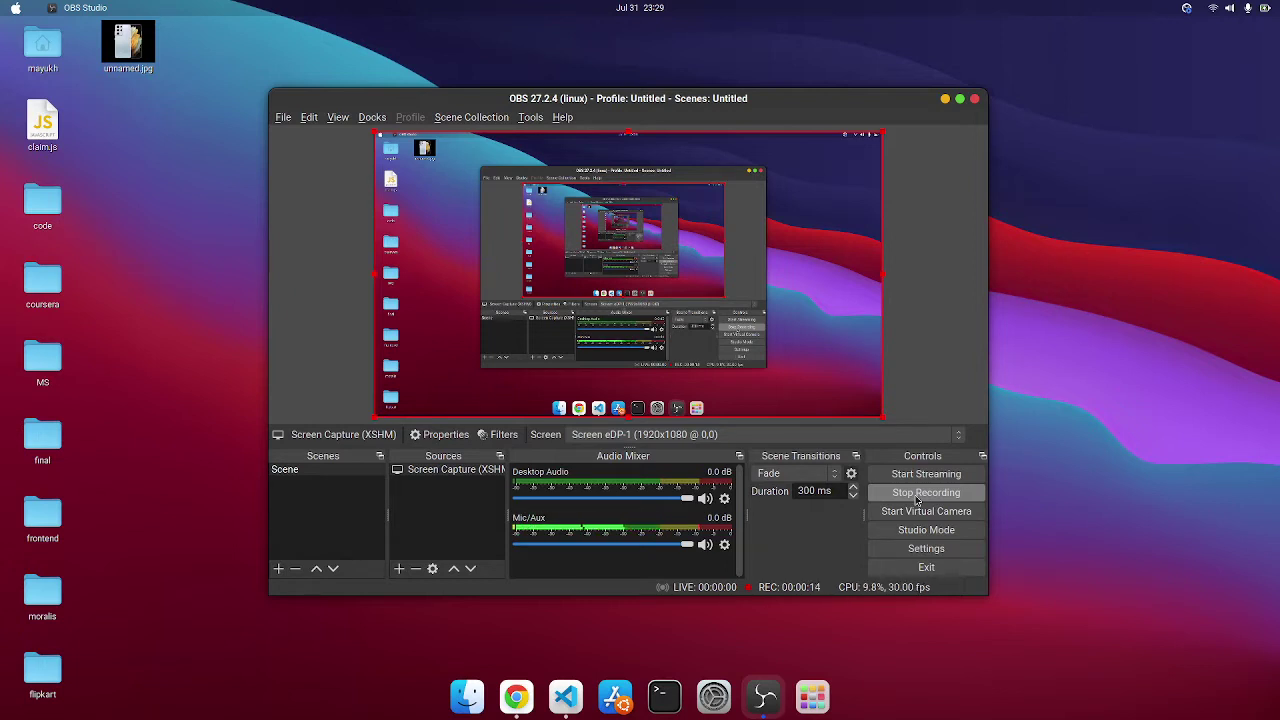
Load flipshop-flipkart.netlify.app in Chrome and scroll the catalog down to the Samsung Galaxy s20 listing
click(570, 697)
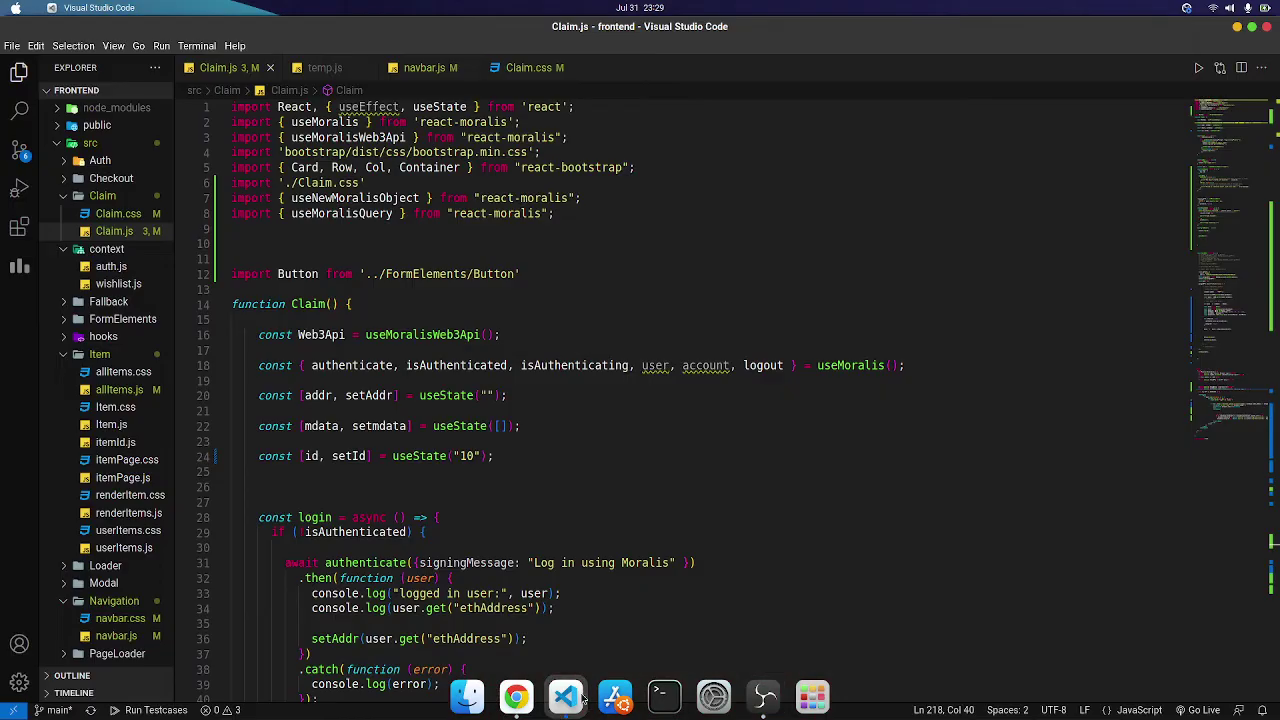
click(516, 697)
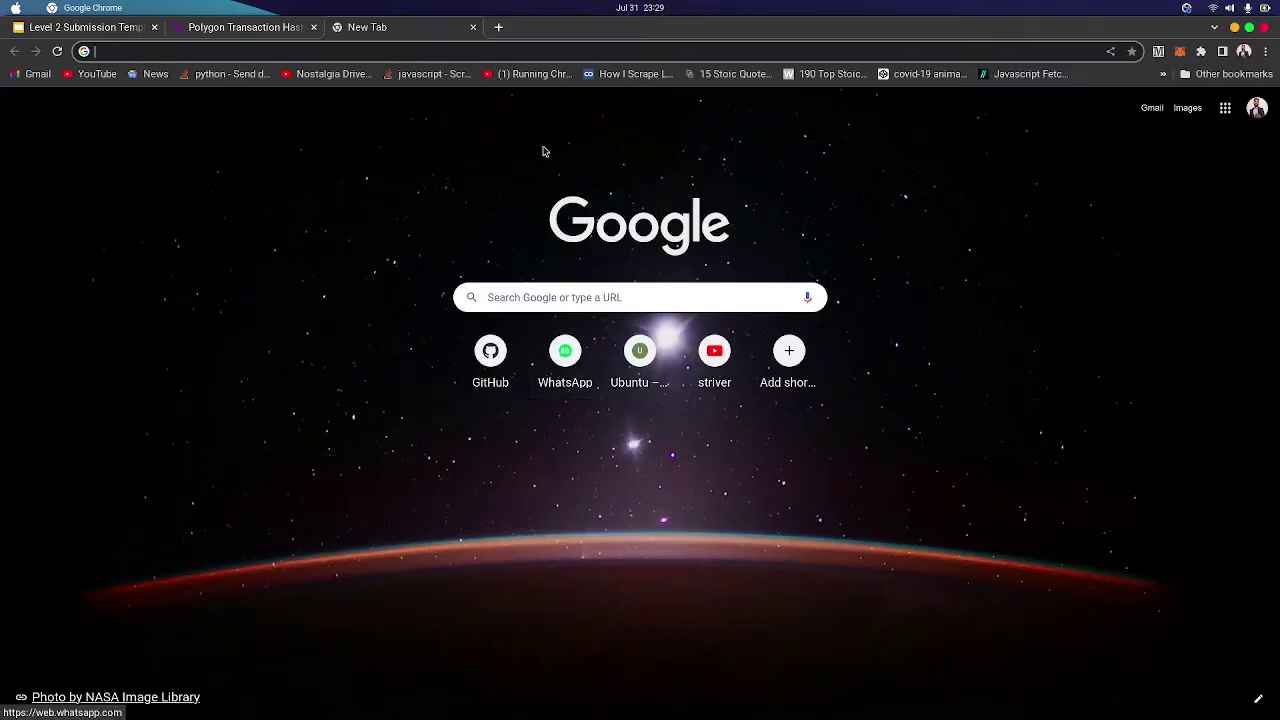
text(flipshop-flipkart.netlify.app)
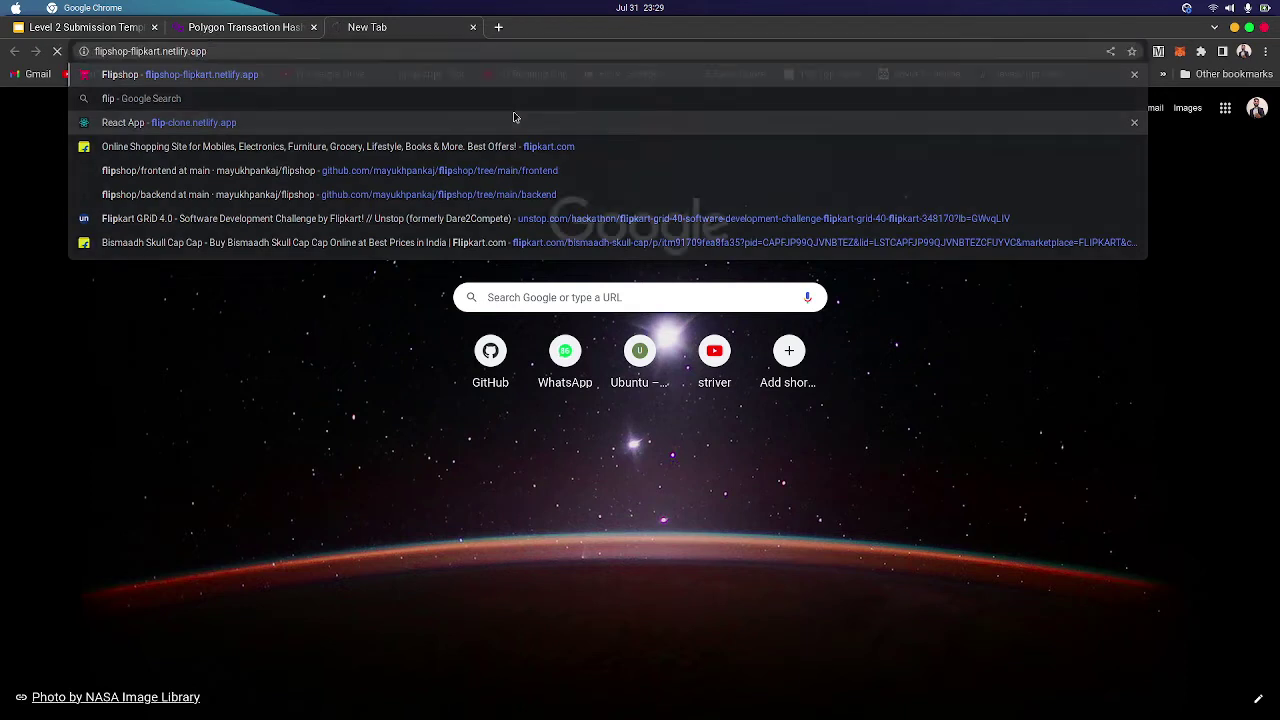
key(Return)
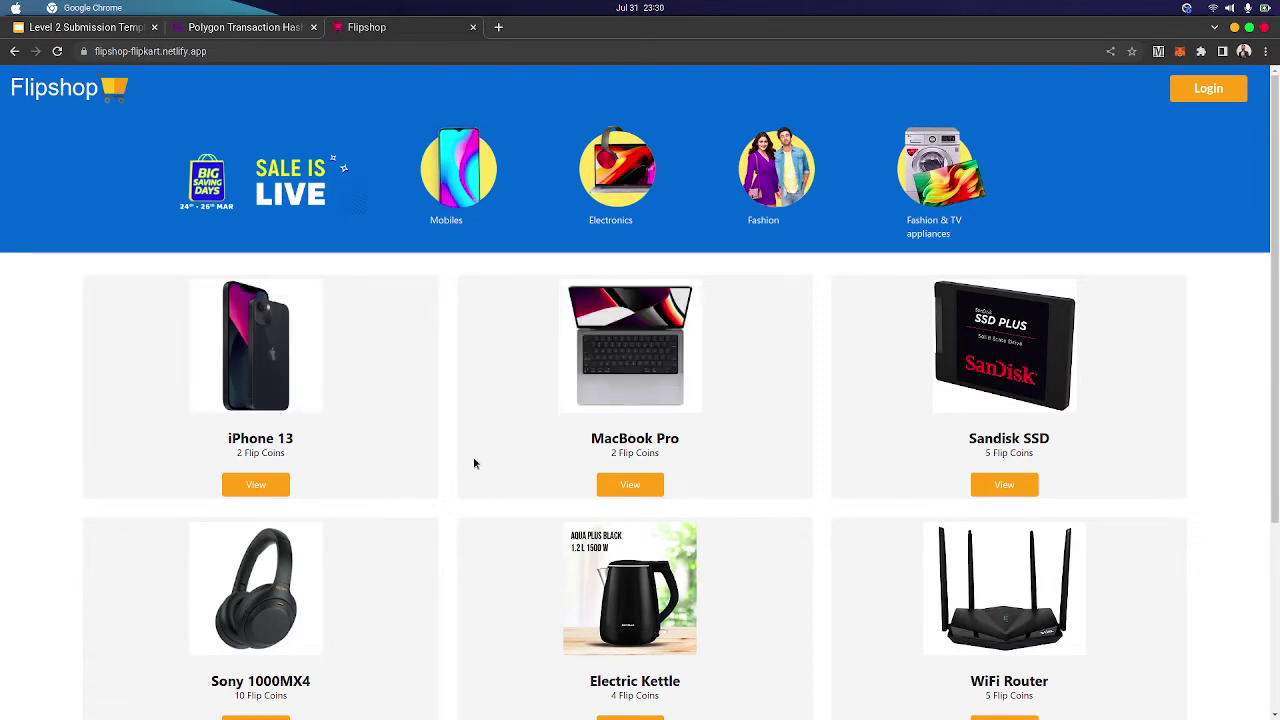
scroll(474, 462, down, 3)
scroll(474, 462, down, 2)
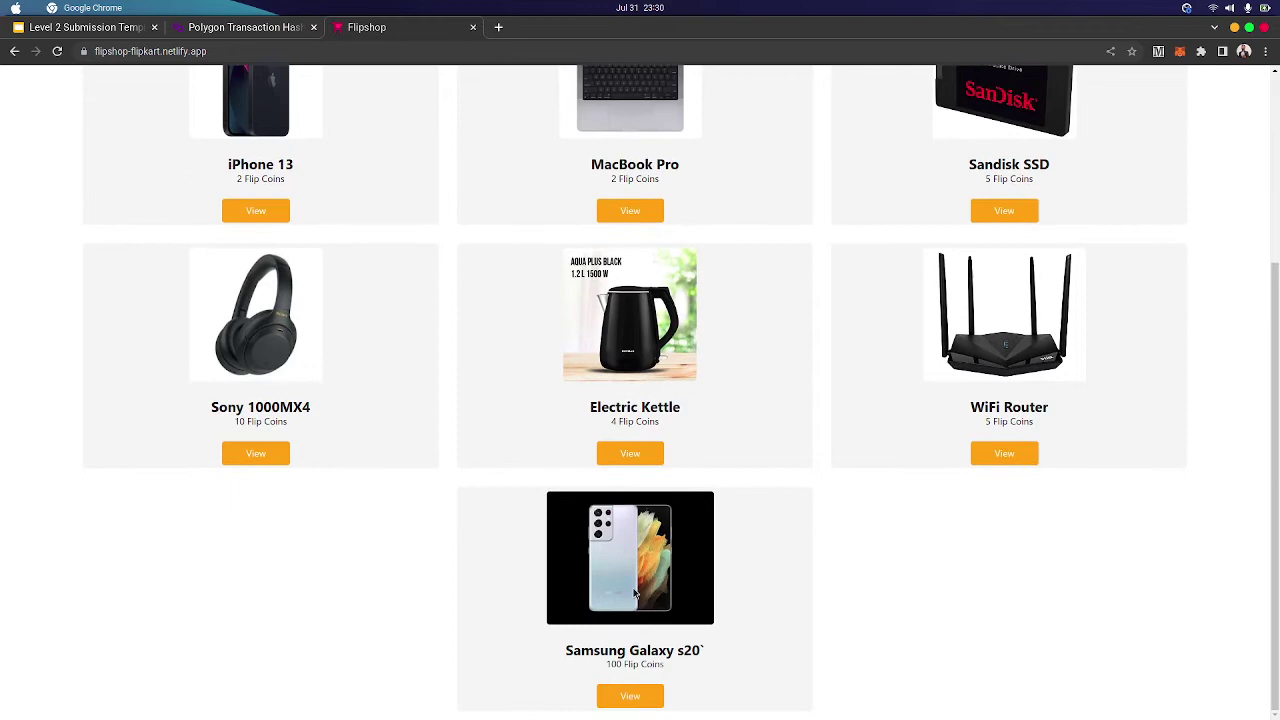
scroll(638, 496, up, 5)
scroll(638, 496, down, 5)
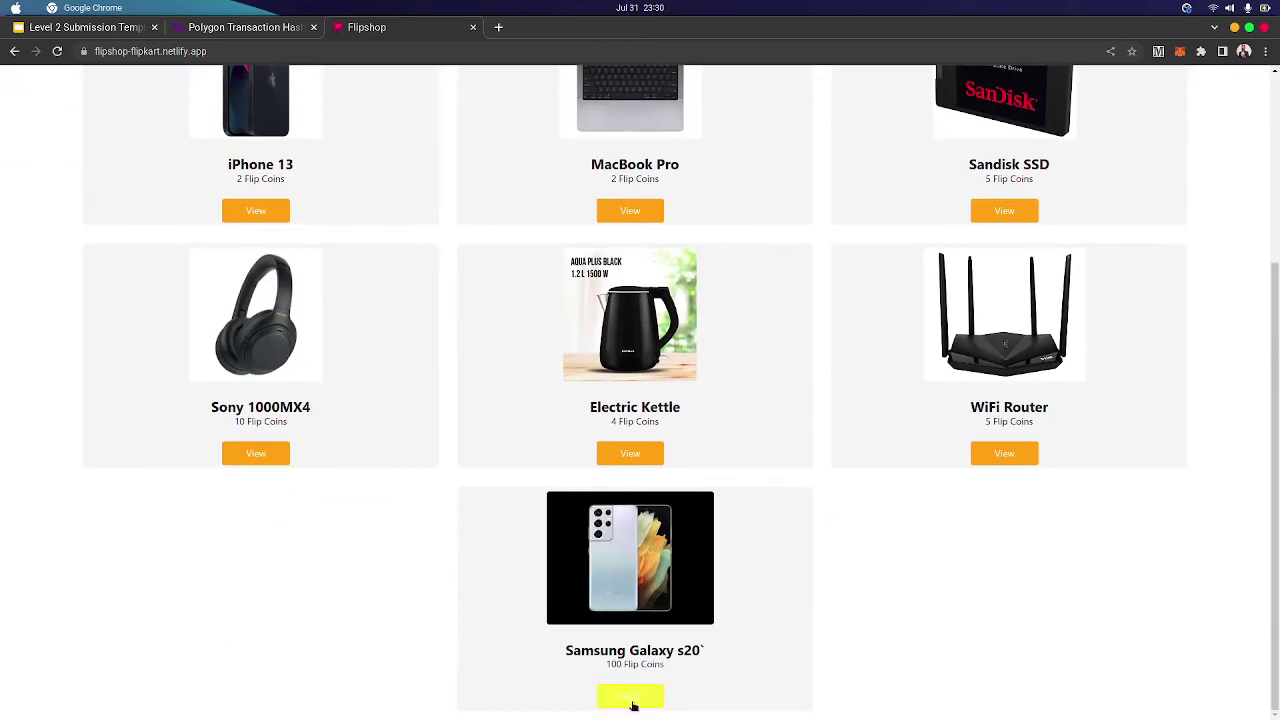
View the Samsung Galaxy s20 page at 100 Flip Coins and attempt Buy Now, which requires login
click(630, 697)
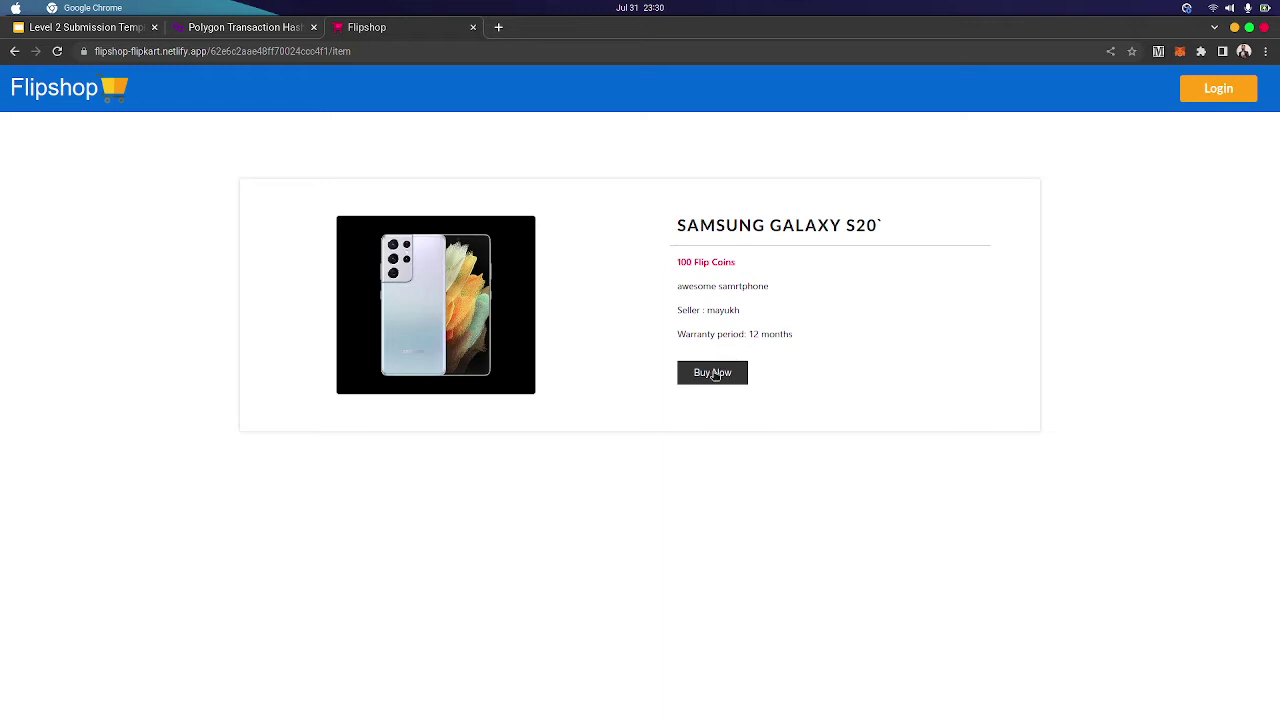
click(716, 374)
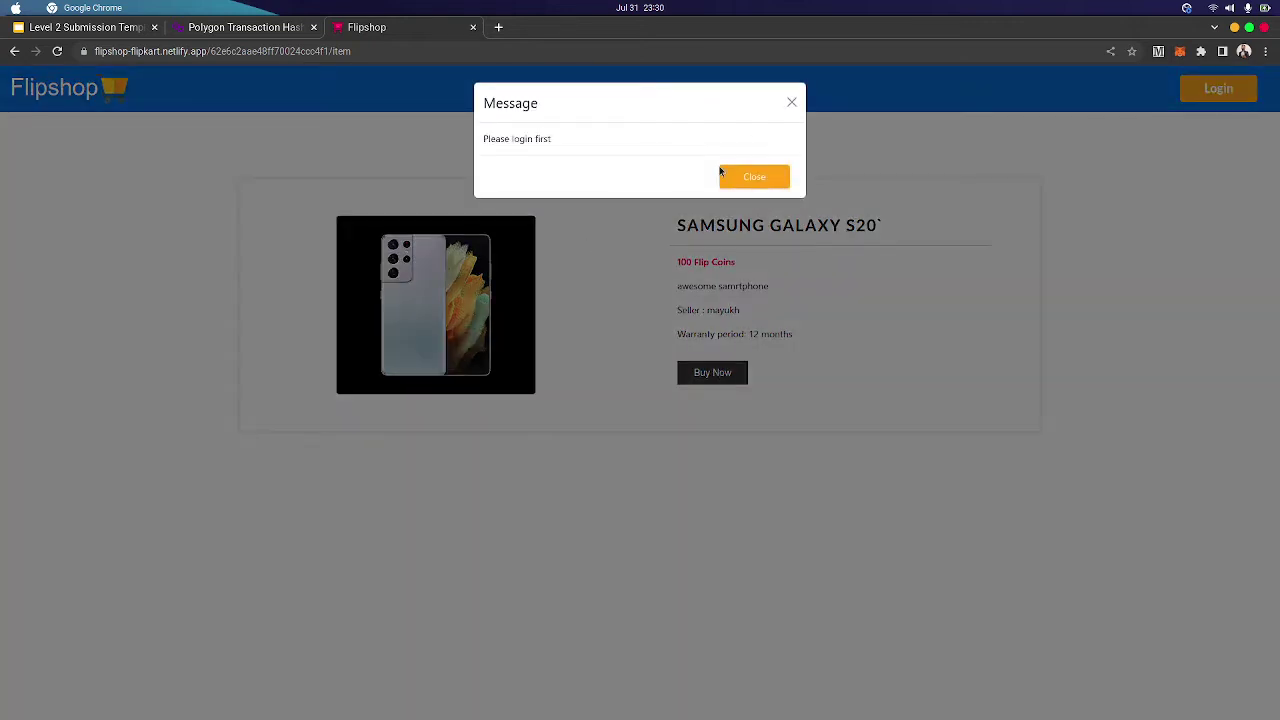
Dismiss the login-required message and log in with the saved shopper e-mail and password
click(735, 180)
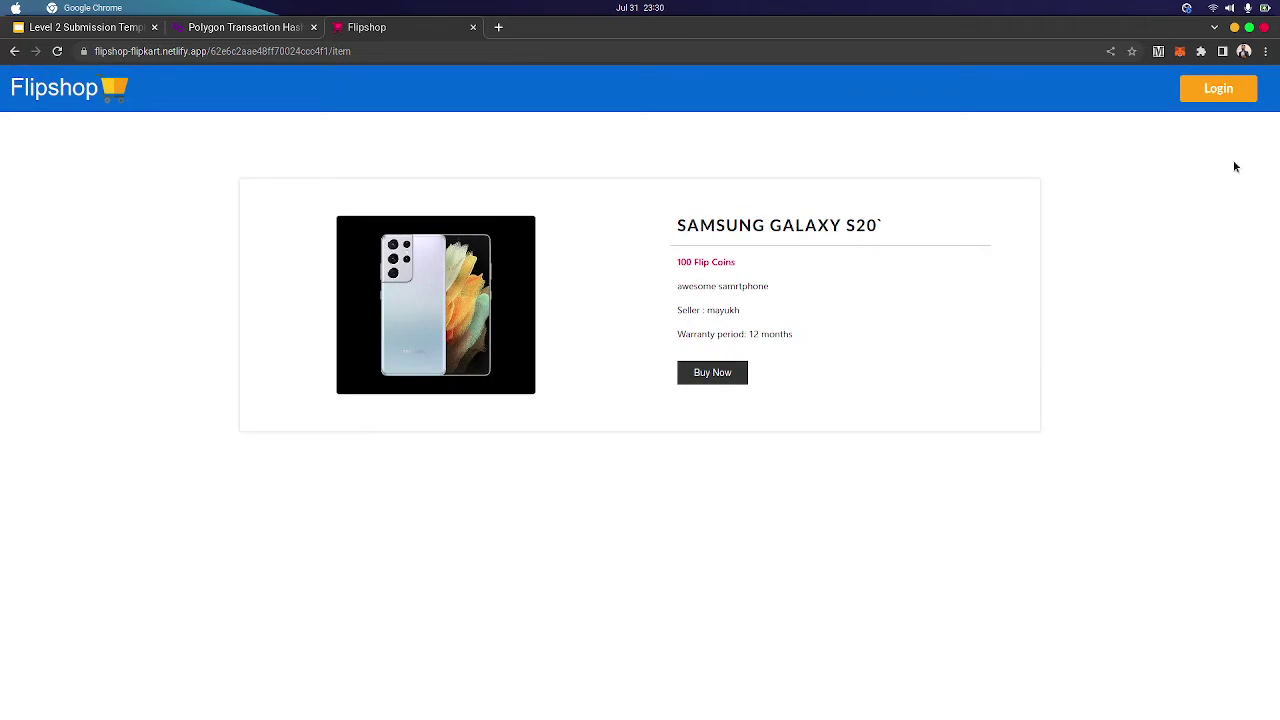
click(1237, 98)
click(681, 246)
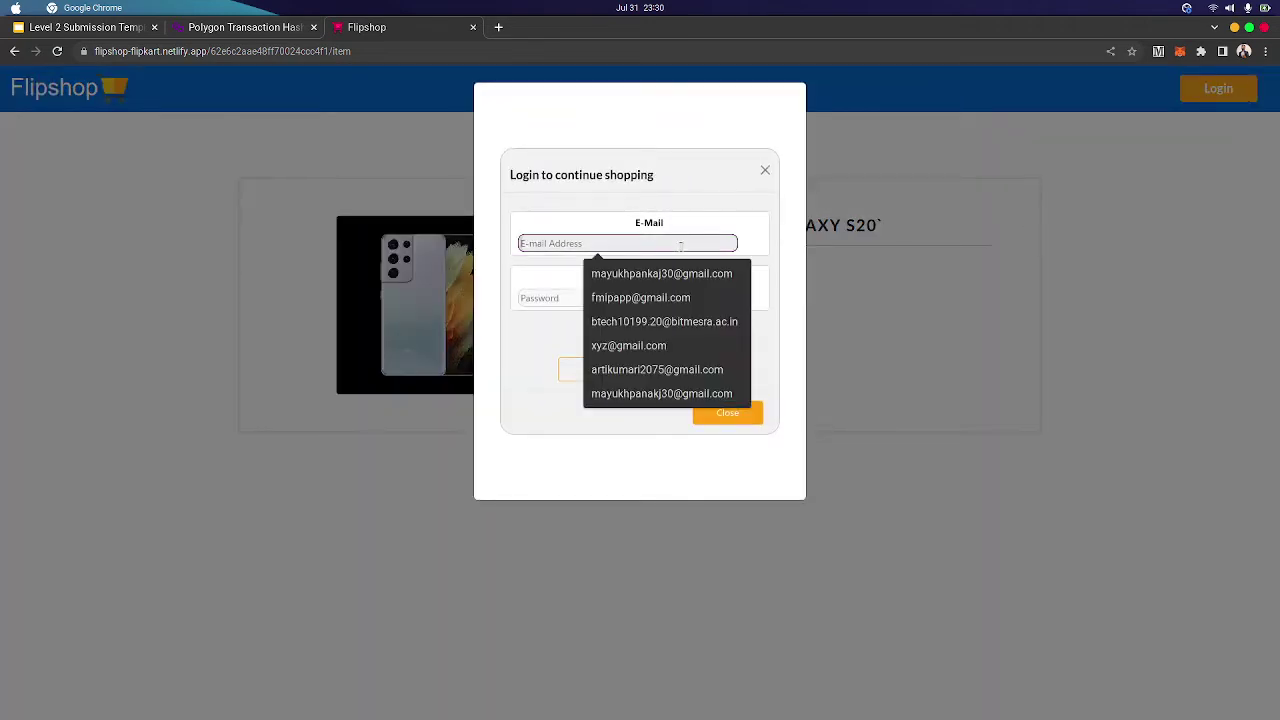
click(650, 273)
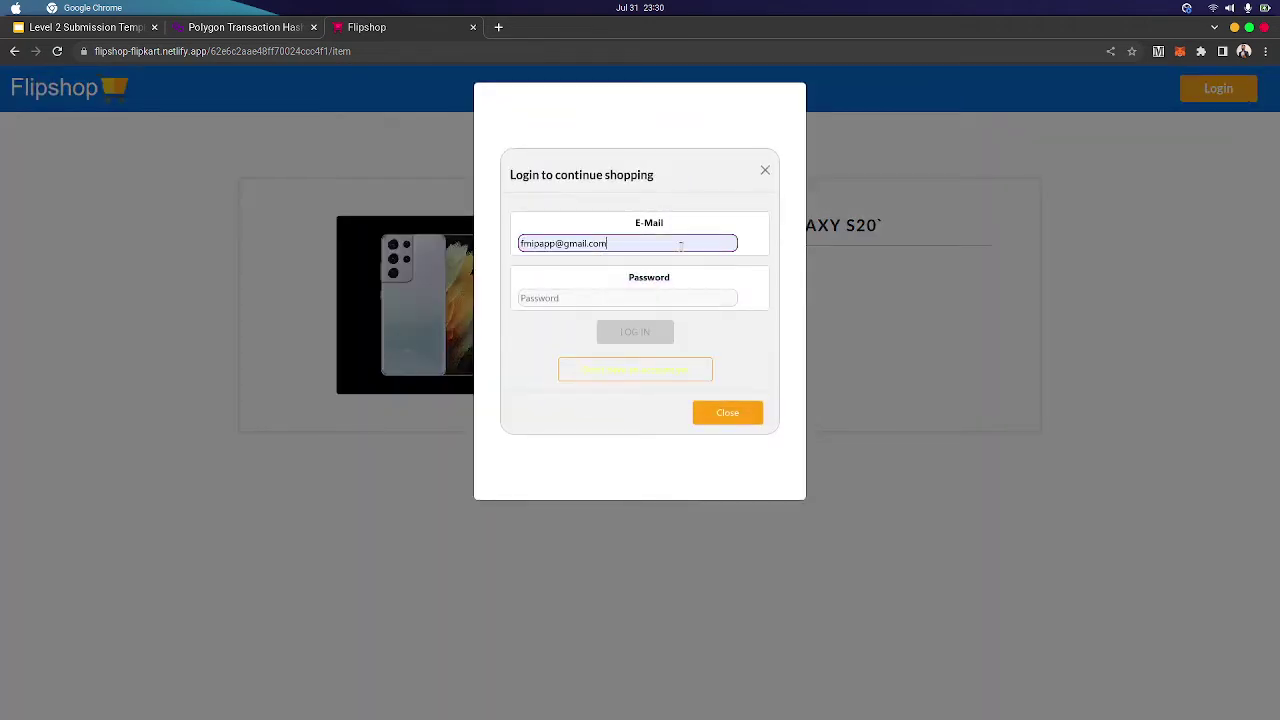
click(656, 292)
text(•••)
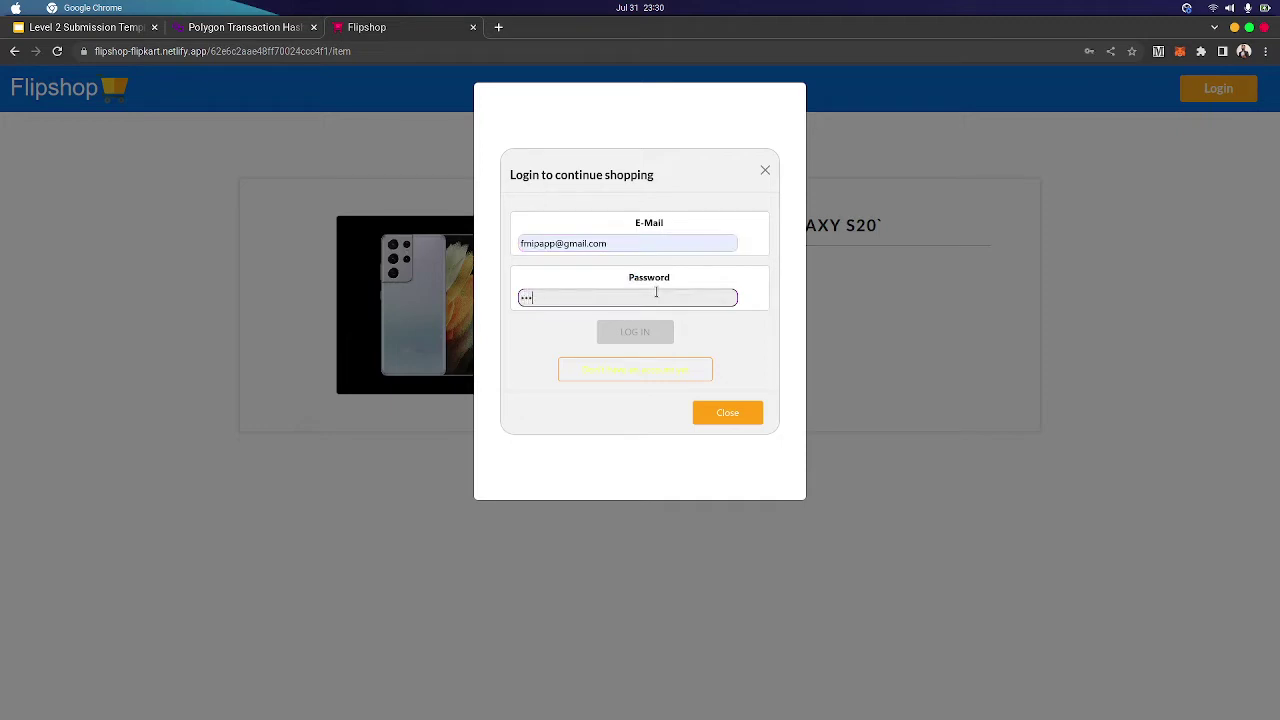
text(•••)
key(Return)
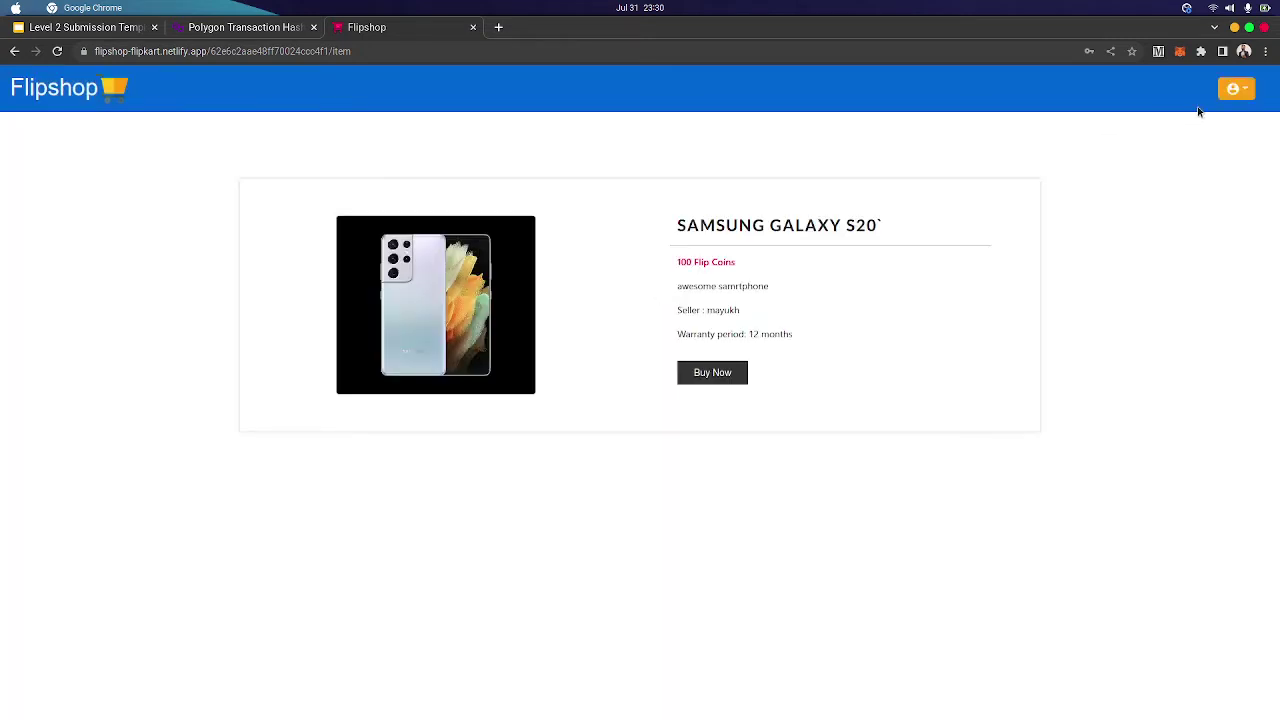
Check the wishlist (iPhone 13, MacBook Pro), then go back to the Samsung Galaxy S20 page
click(1232, 95)
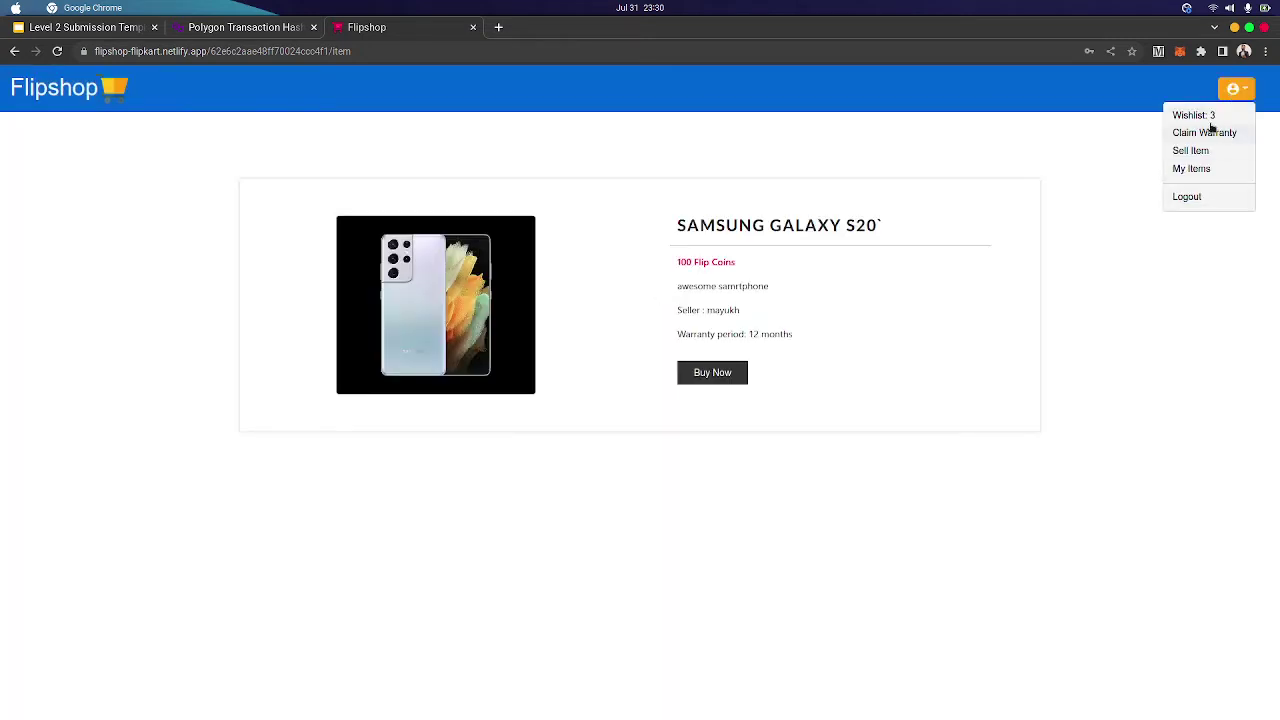
click(1230, 88)
click(1208, 118)
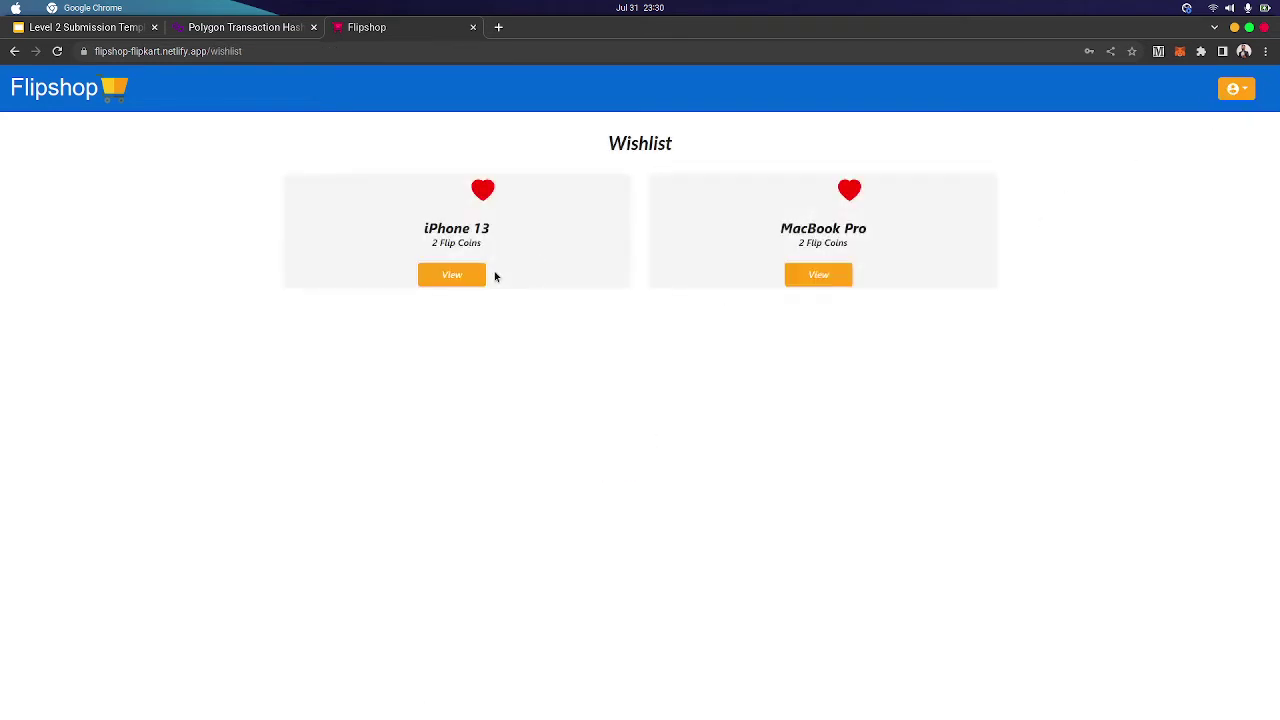
click(15, 53)
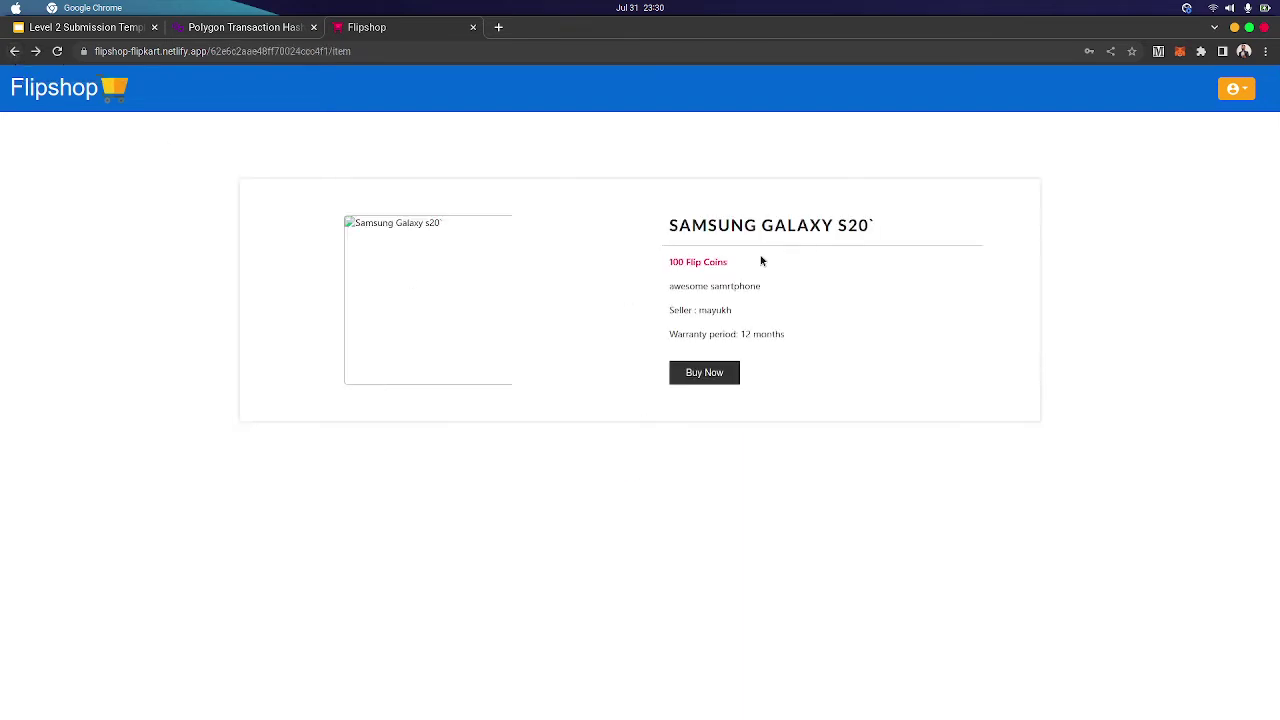
Buy the Samsung Galaxy S20 for 0.0001 MATIC in MetaMask and dismiss the error and warranty-mint messages
click(711, 374)
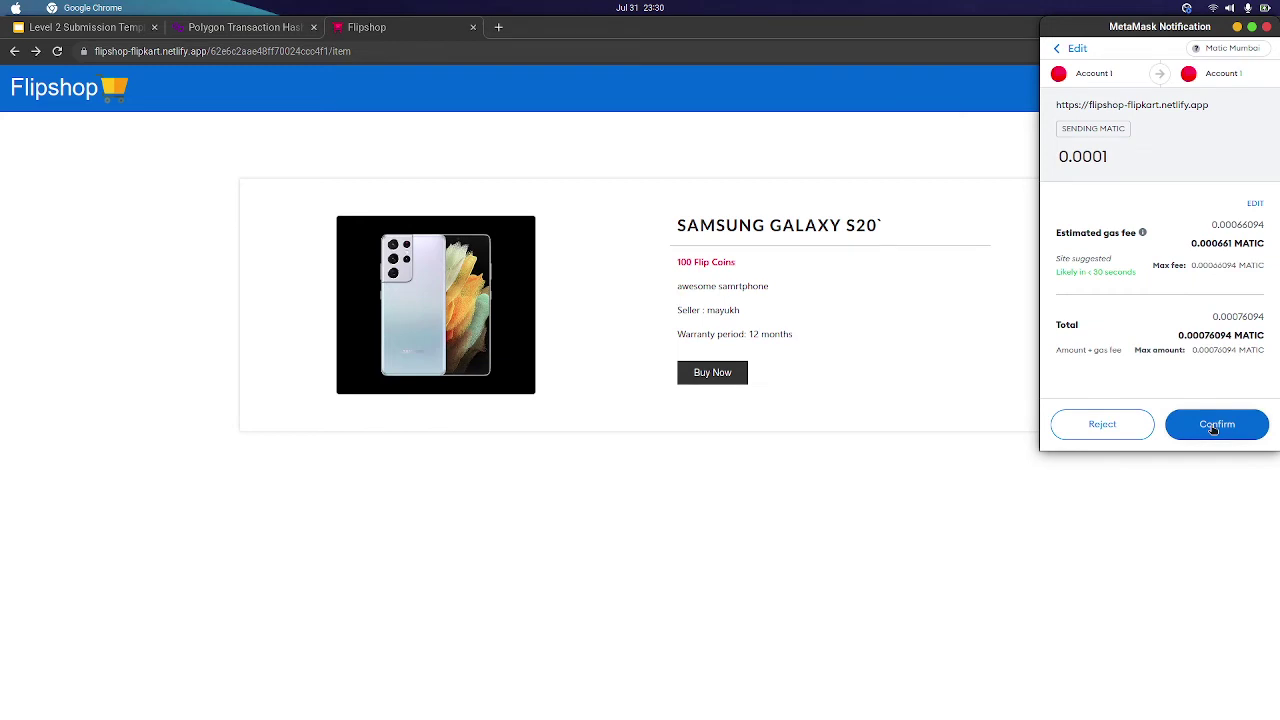
click(1214, 426)
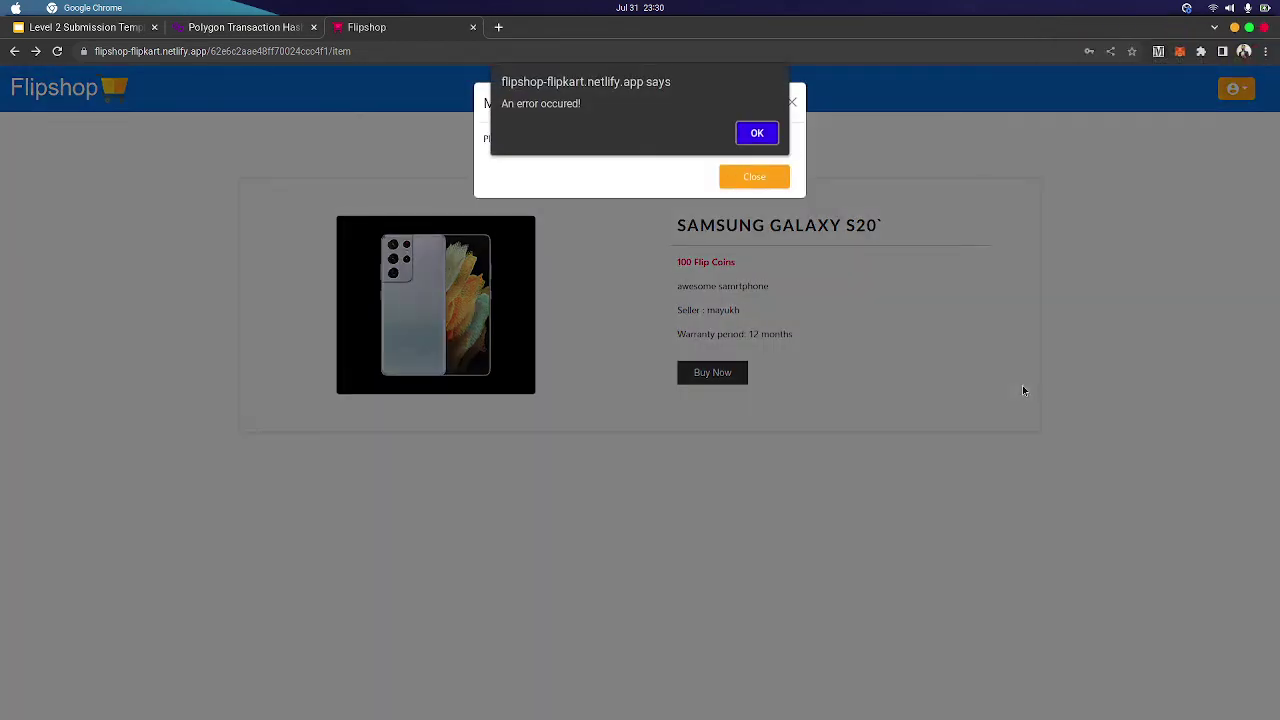
click(759, 136)
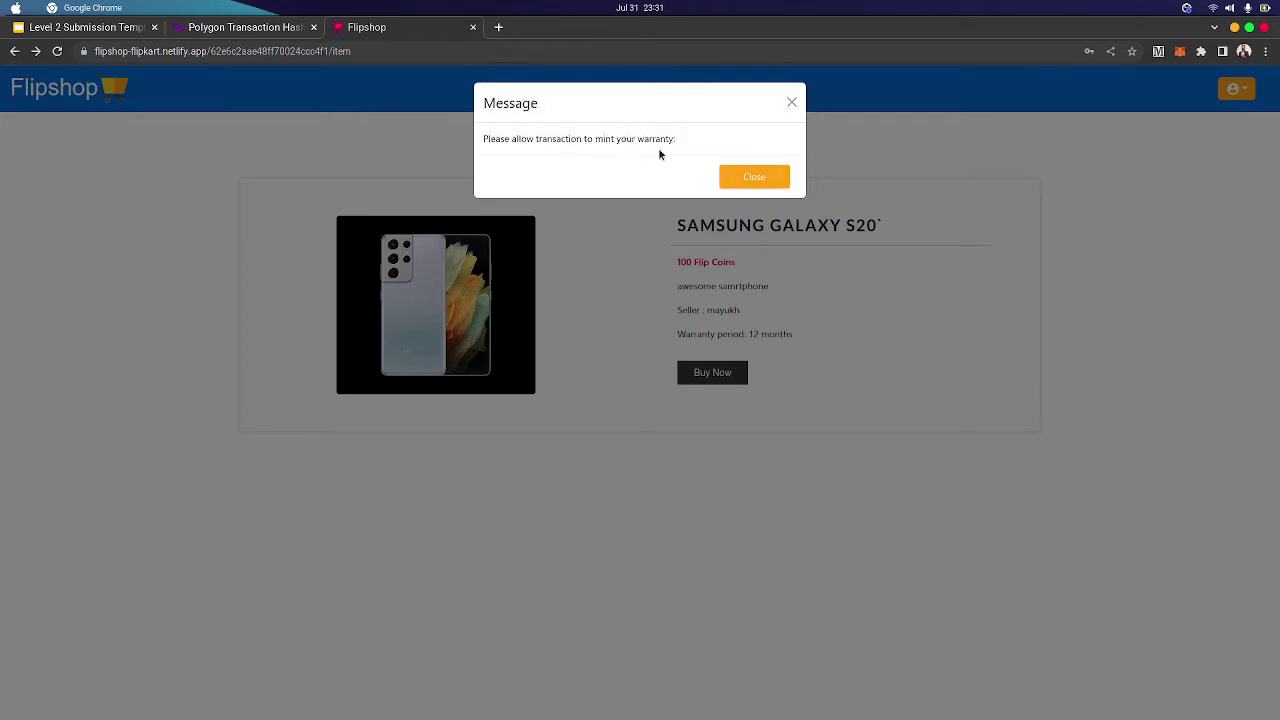
click(759, 179)
click(759, 179)
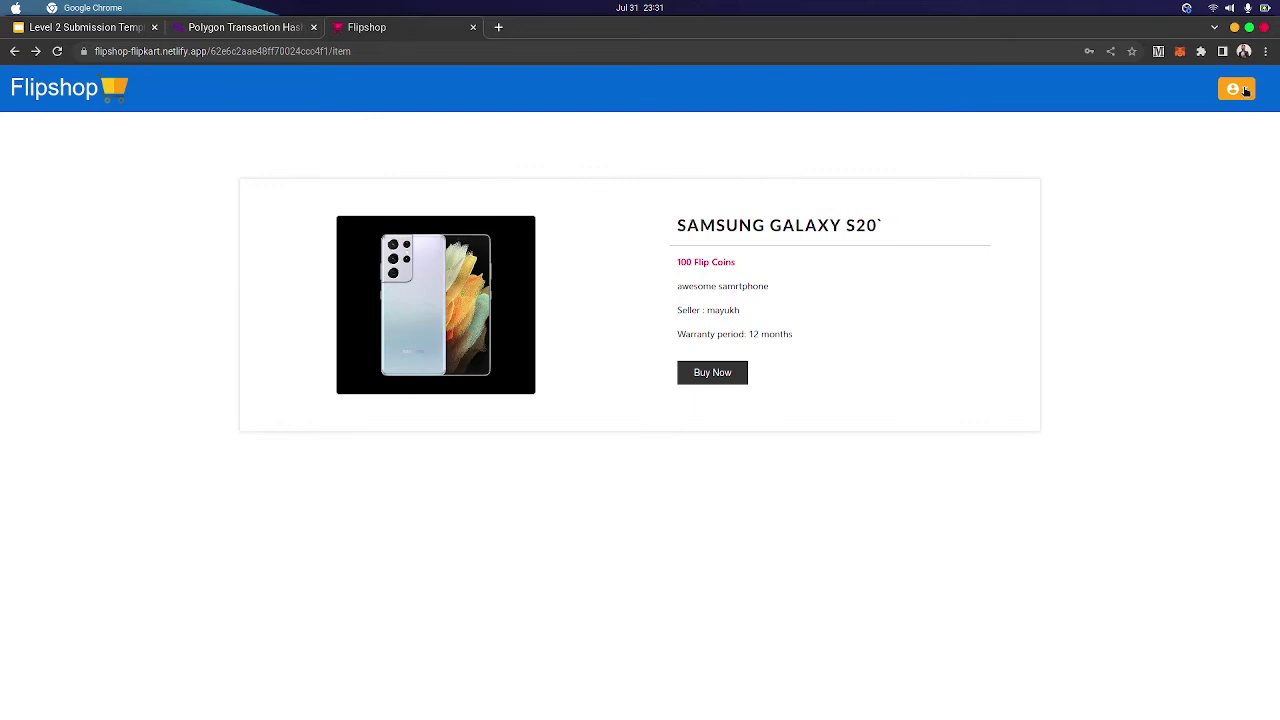
click(1246, 90)
click(1146, 117)
Go to the warranty claim page, fetch the owned NFTs, and scroll to the FlipShop phone card
click(1245, 95)
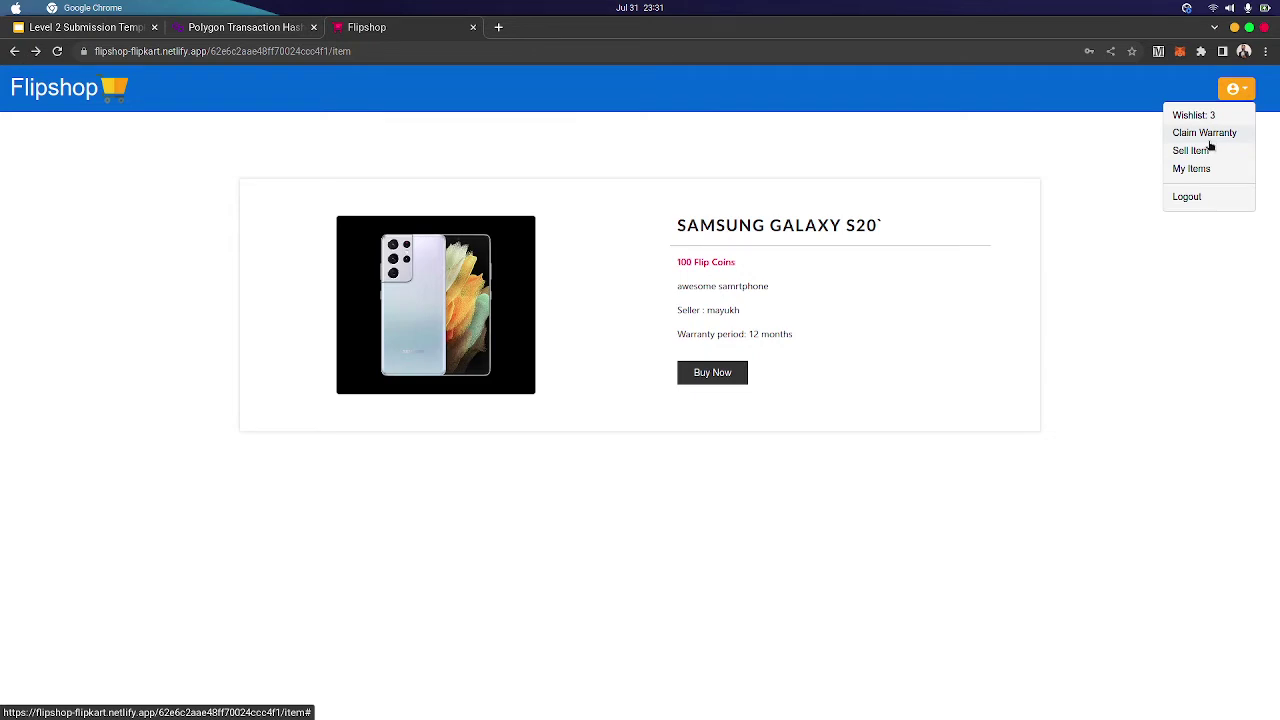
click(1209, 141)
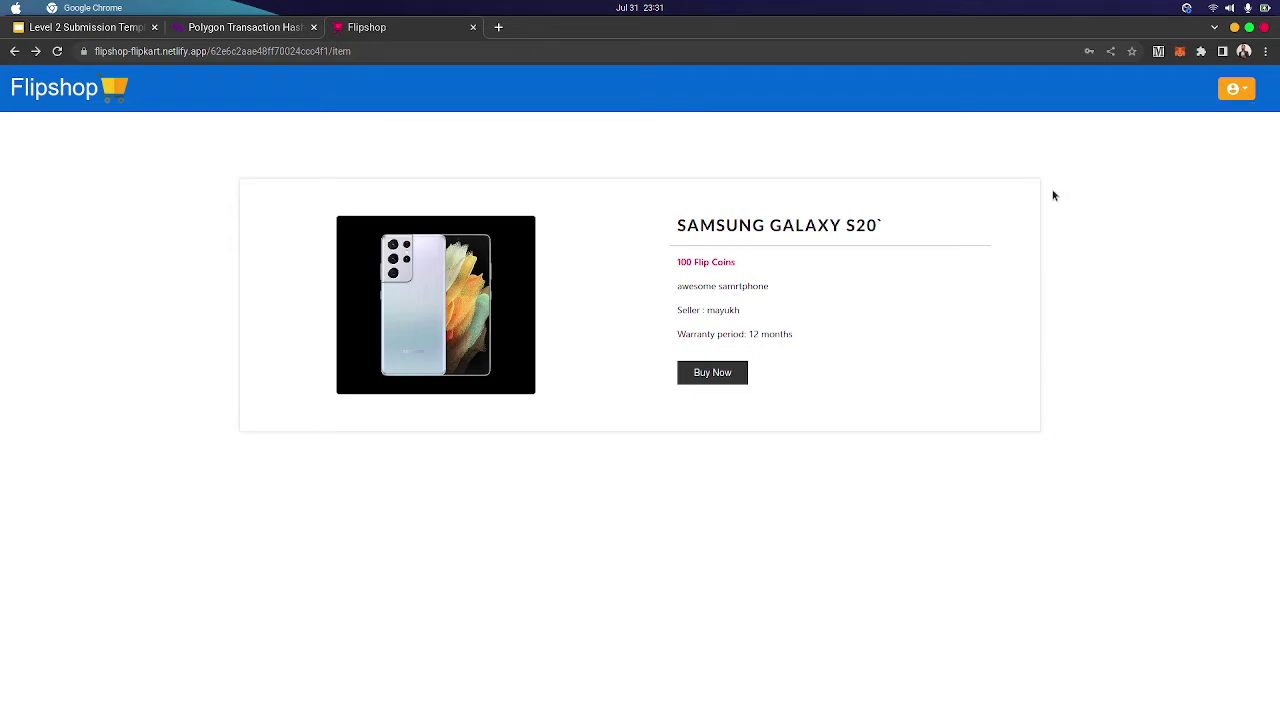
click(1240, 90)
click(1185, 131)
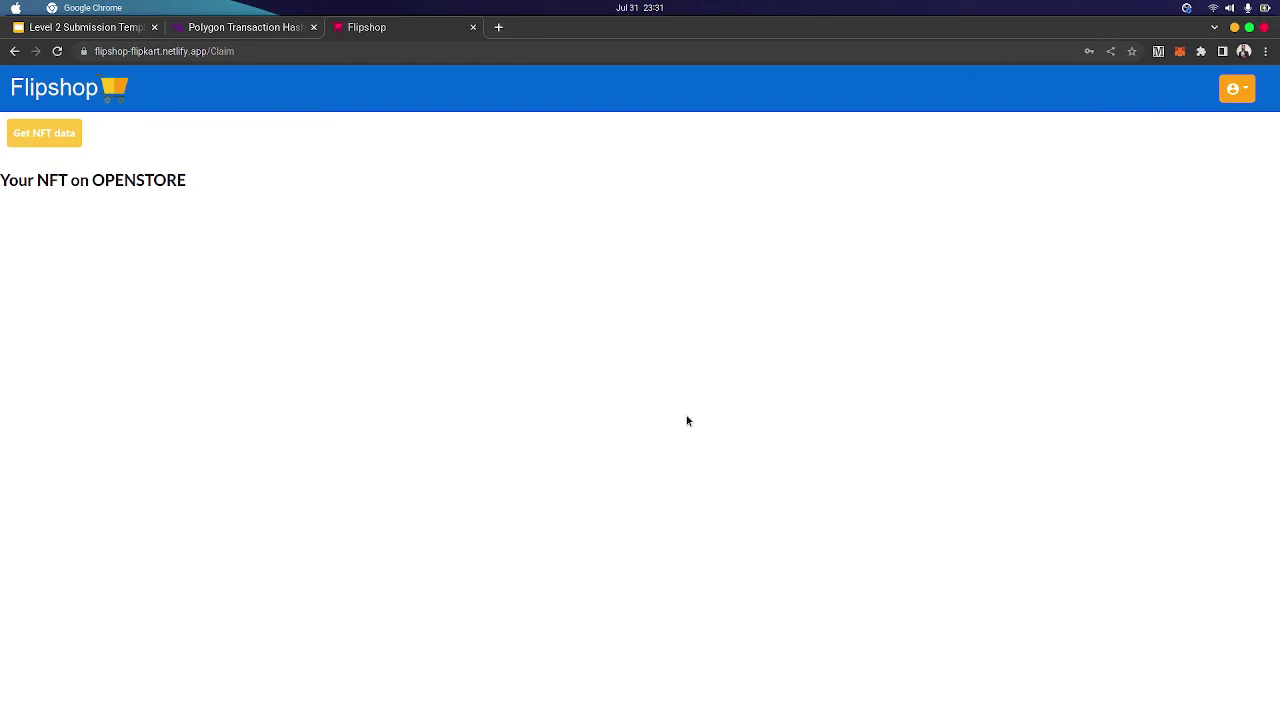
click(43, 140)
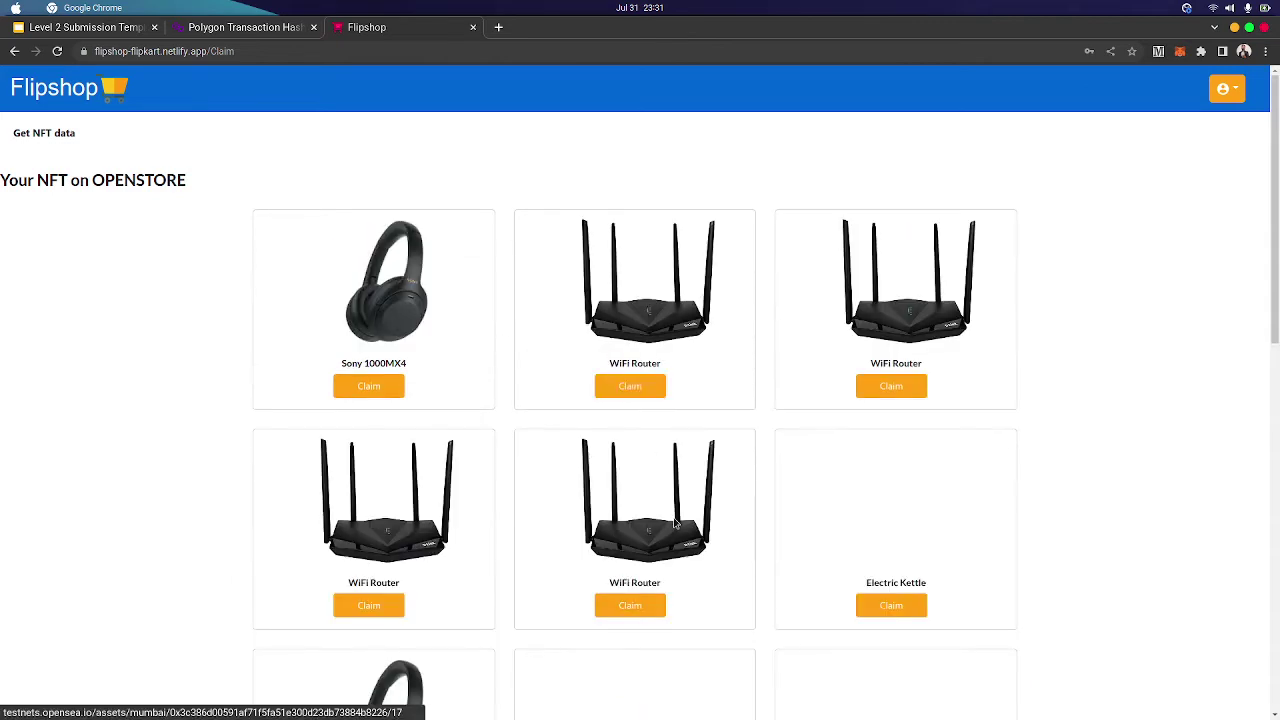
scroll(764, 548, down, 7)
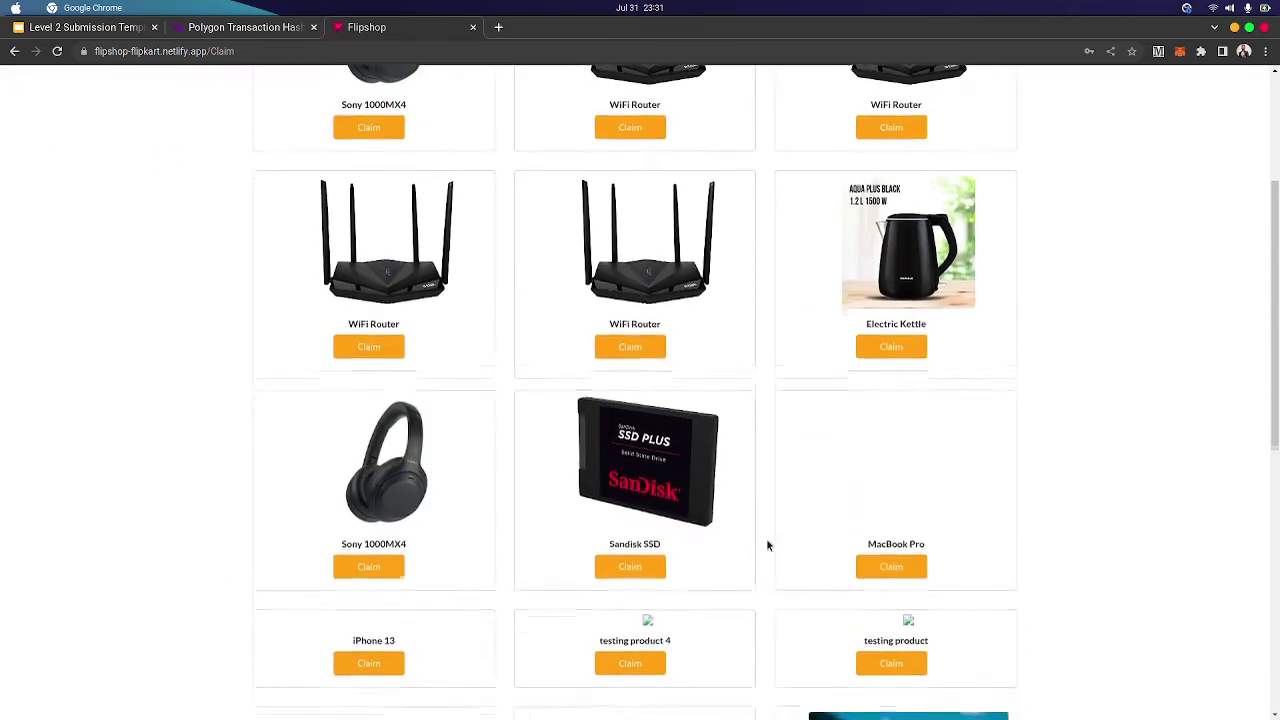
scroll(766, 540, down, 3)
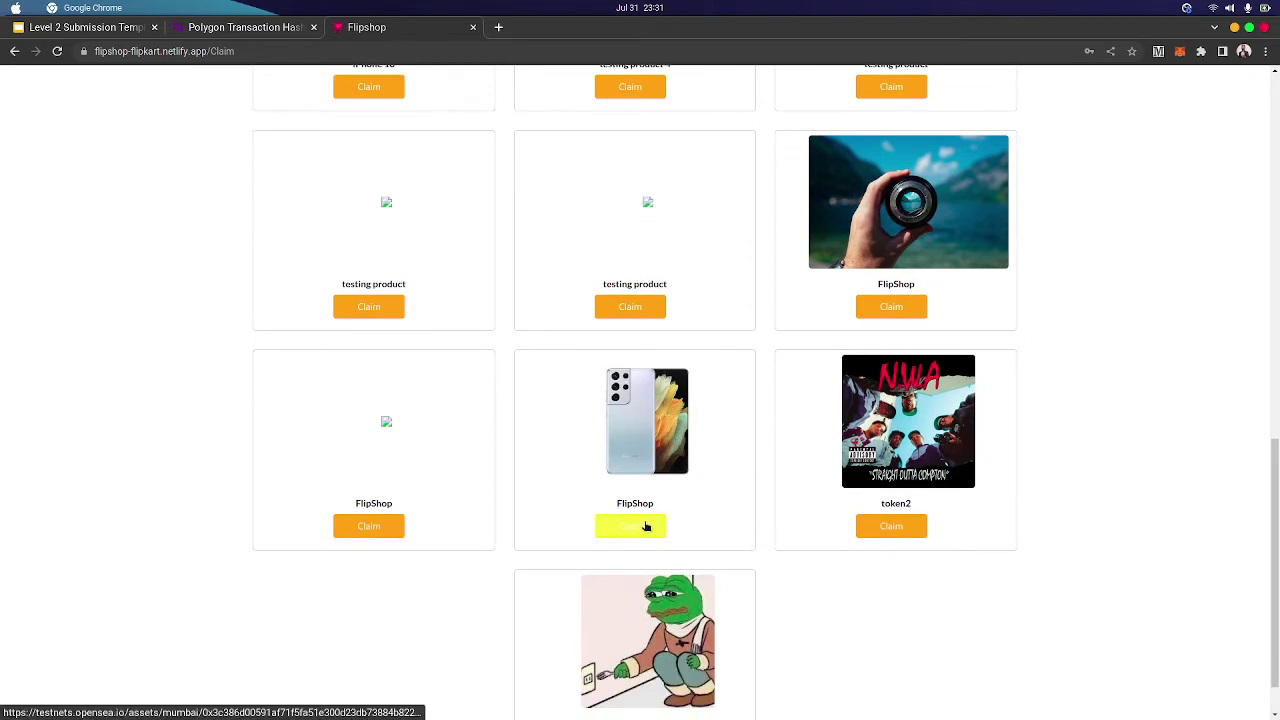
Claim the phone warranty and review the FlipShop #2 NFT on OpenSea's testnet
click(646, 526)
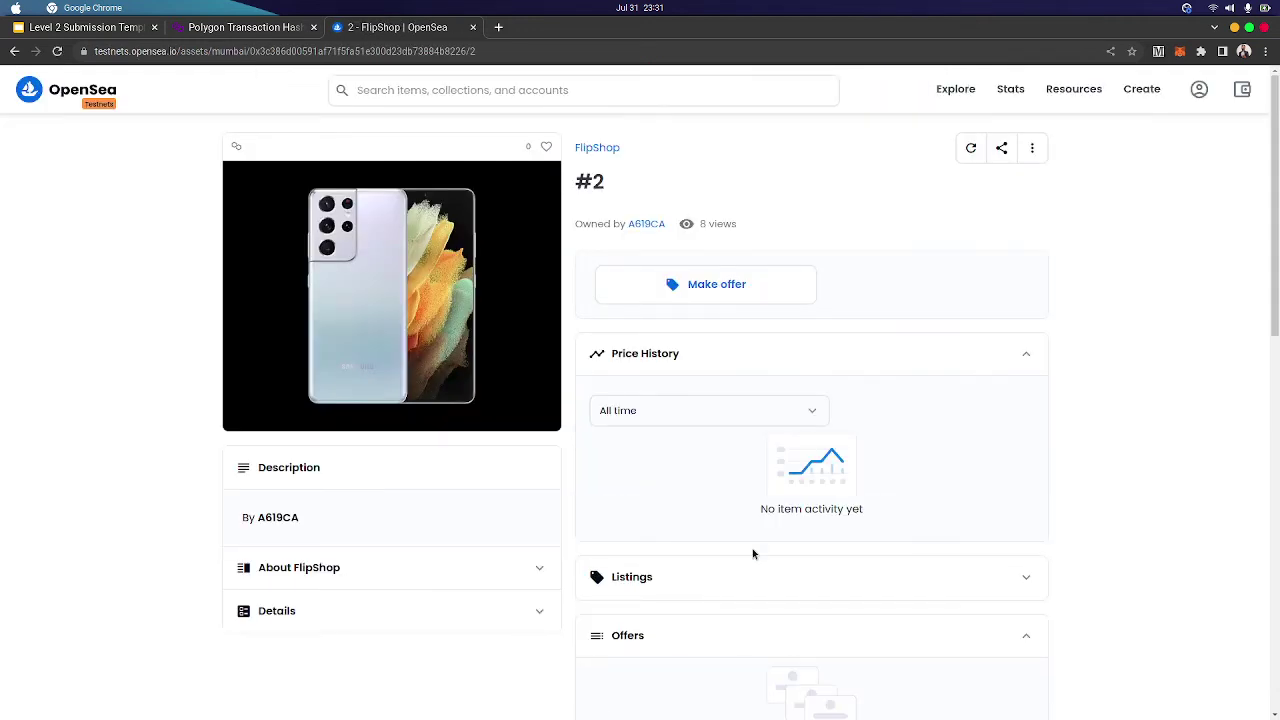
scroll(520, 549, down, 5)
scroll(520, 549, up, 5)
Return to the Flipshop home page at flipshop-flipkart.netlify.app
click(527, 52)
text(flipshop-flipkart.netlify.app)
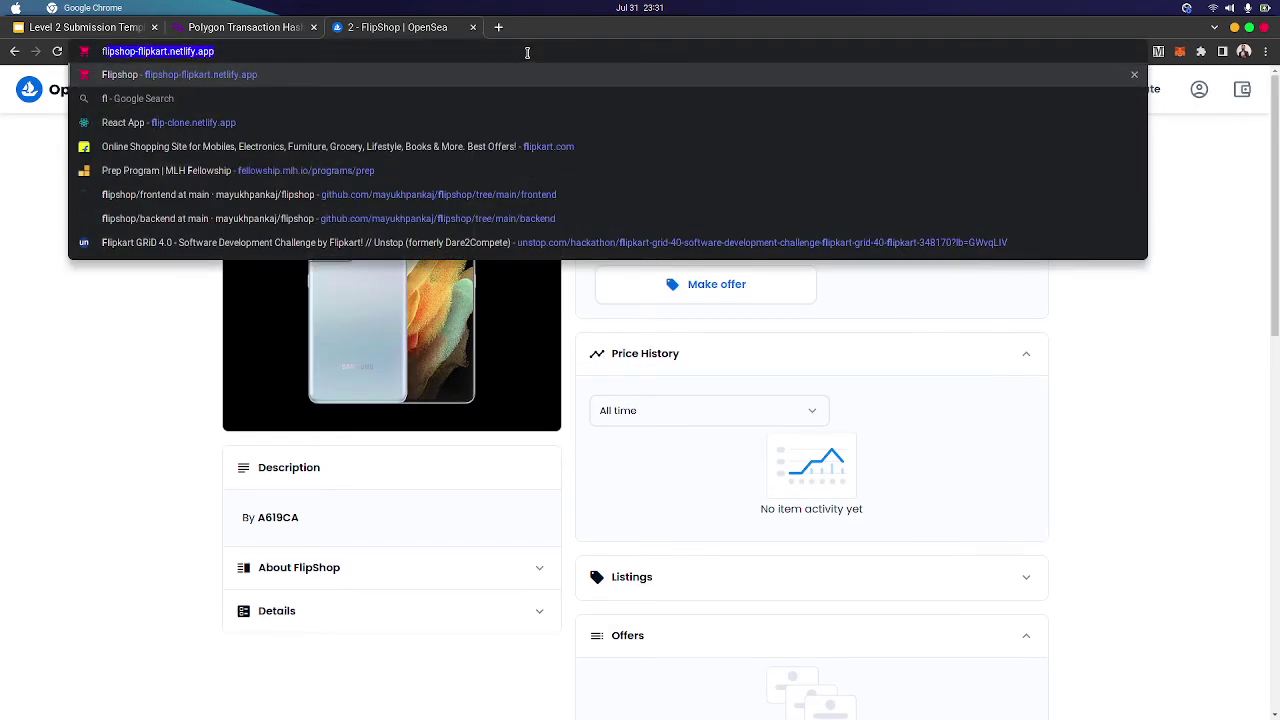
key(Return)
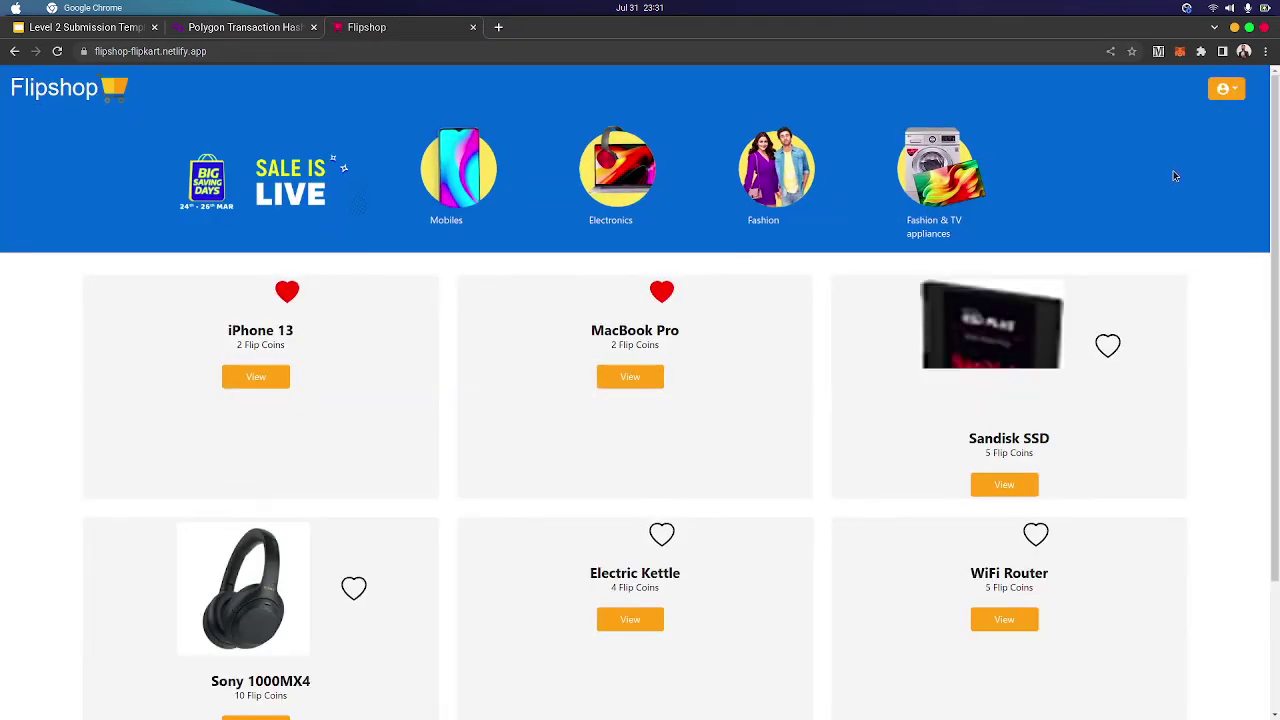
Go to the Sell Item form from the account menu
scroll(1081, 297, down, 1)
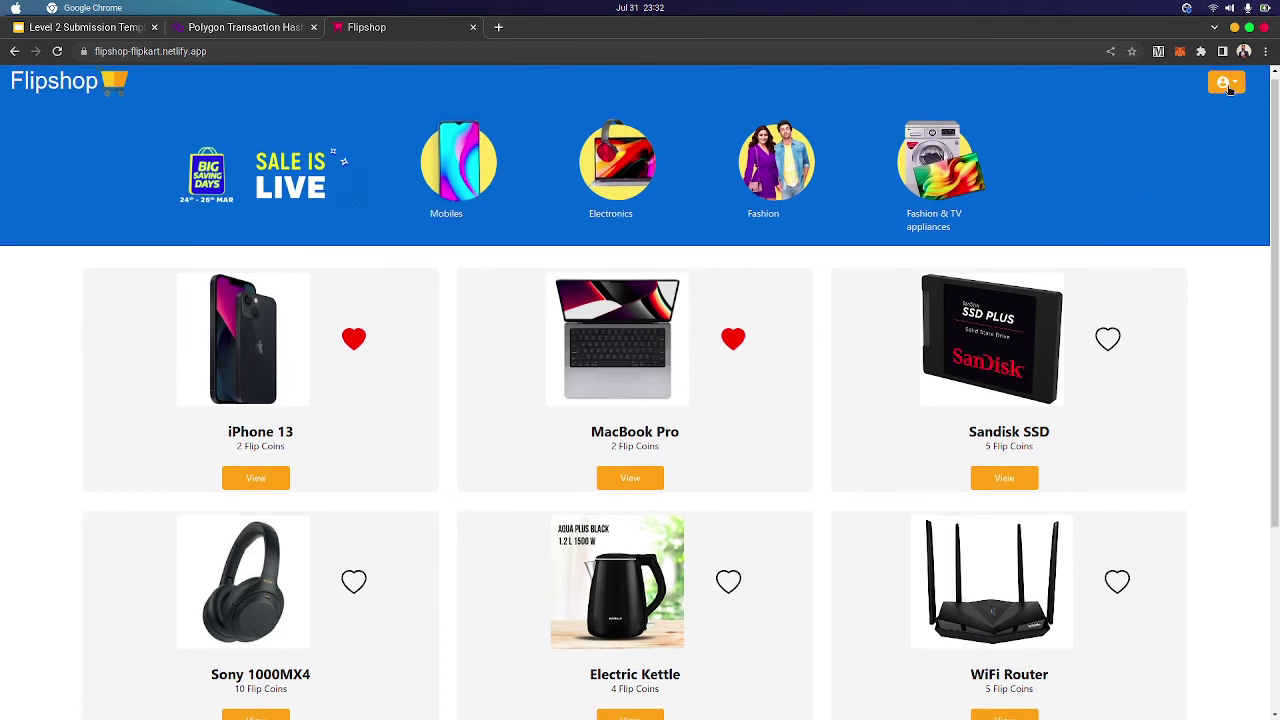
click(1229, 86)
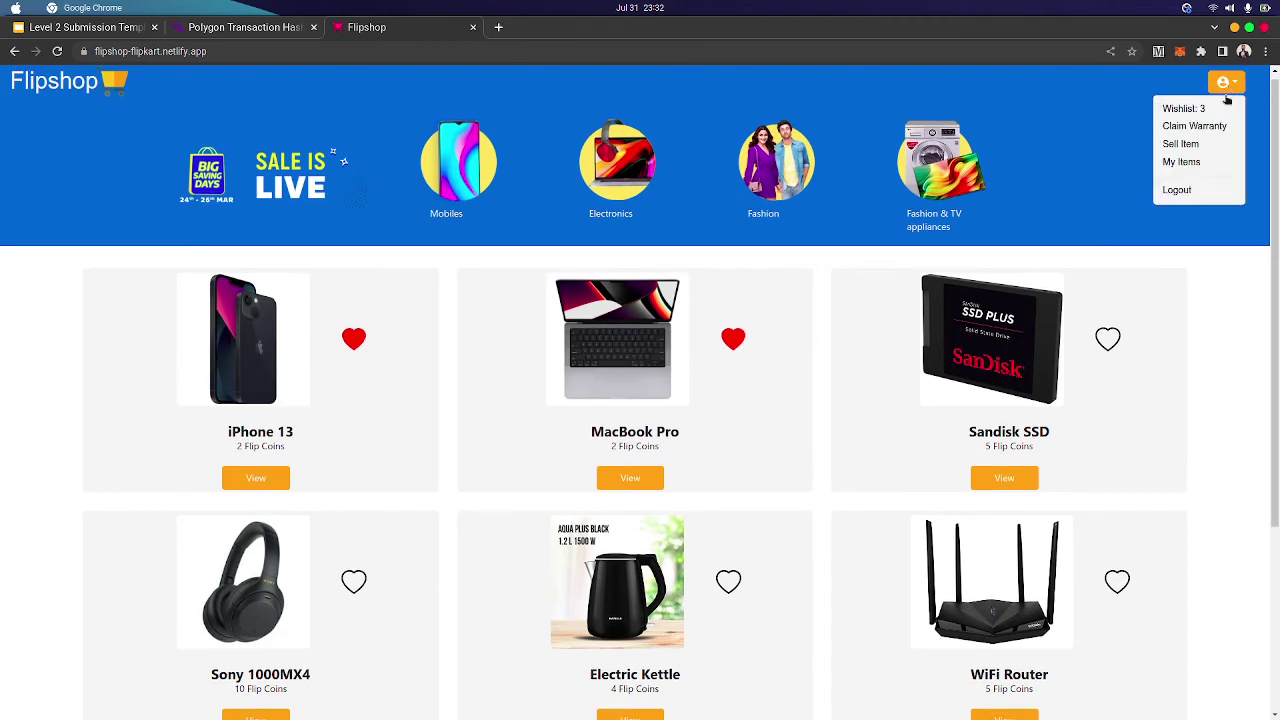
click(1201, 146)
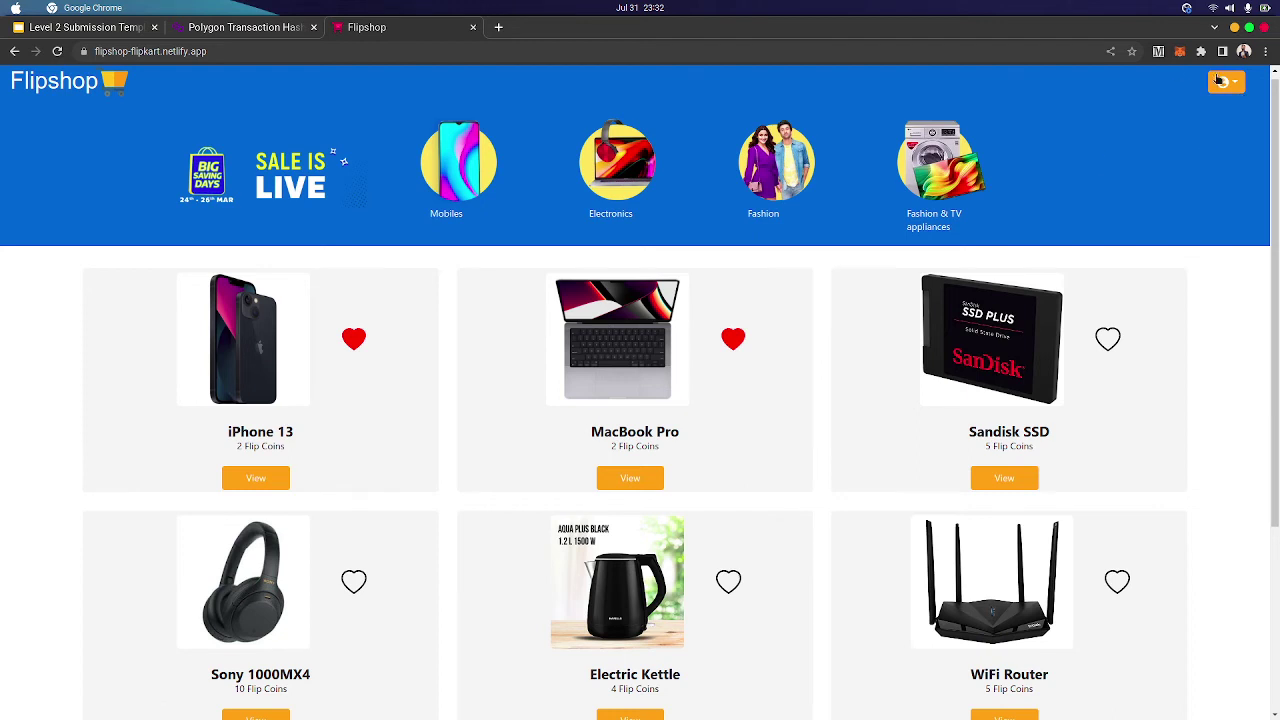
click(1219, 81)
click(1180, 150)
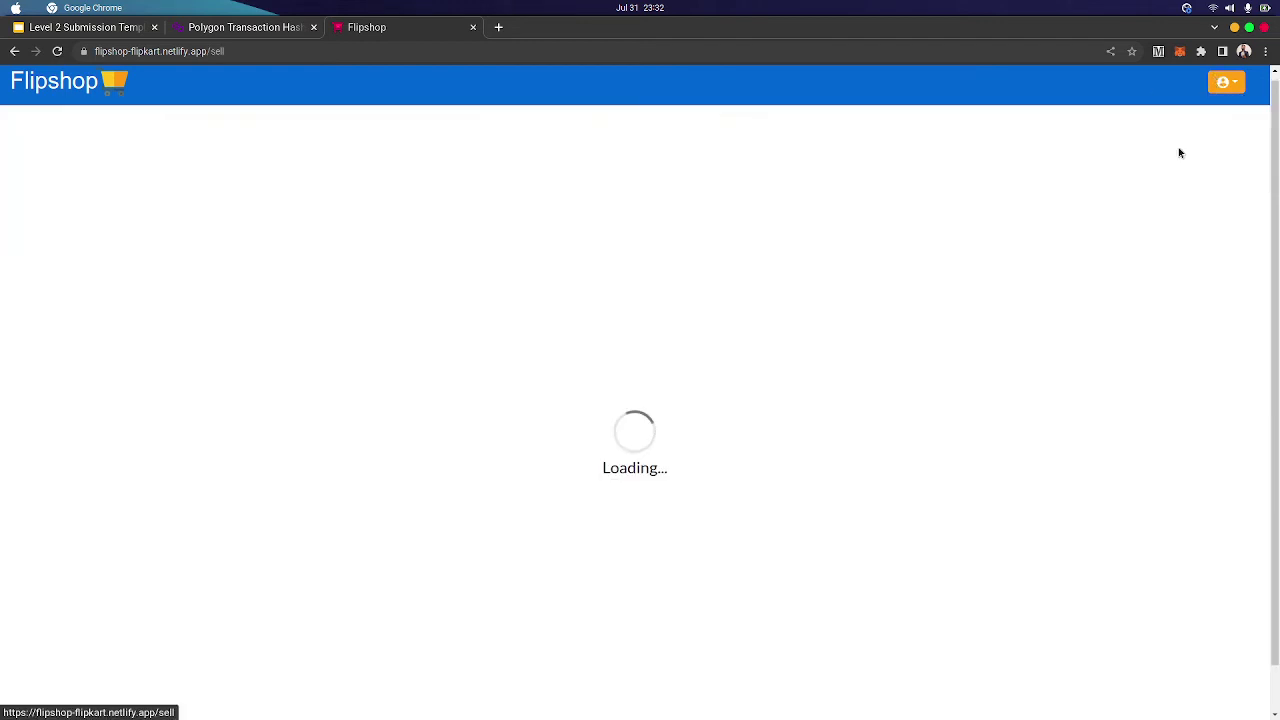
Enter name Samsung, price 50, the pasted wallet address, 'Amazing smartphone' and 12-month warranty
click(573, 190)
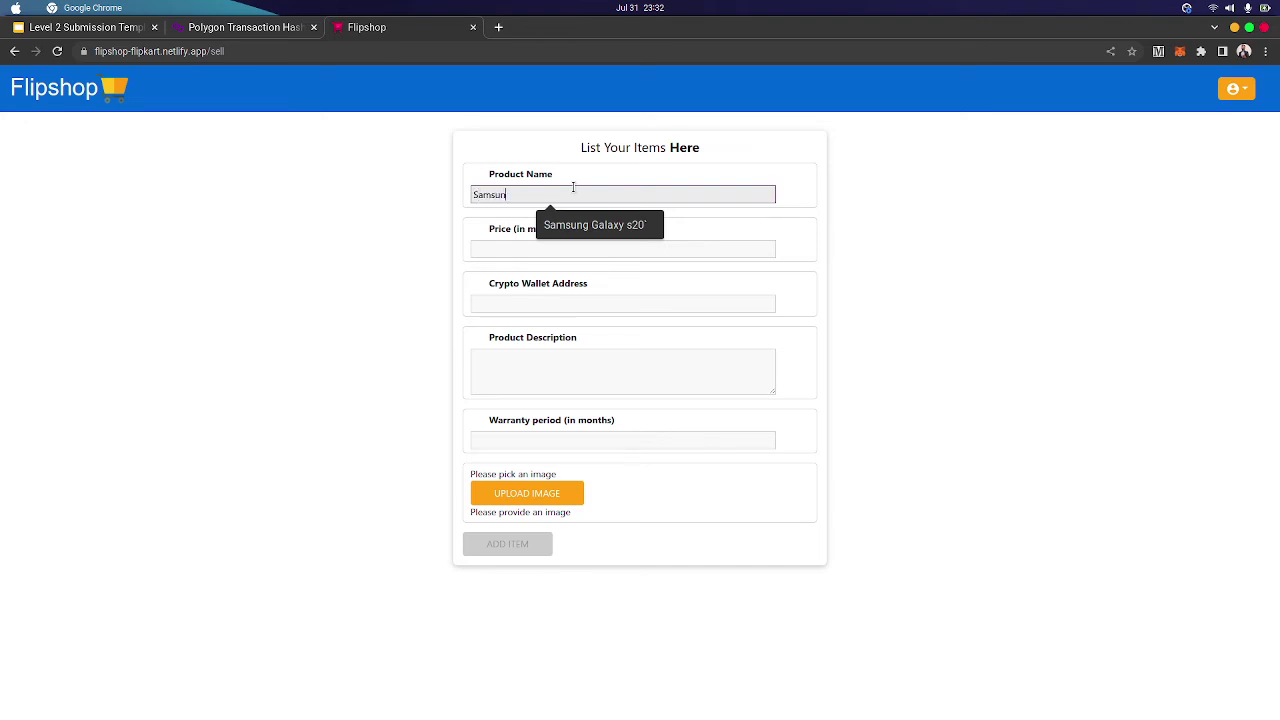
click(519, 249)
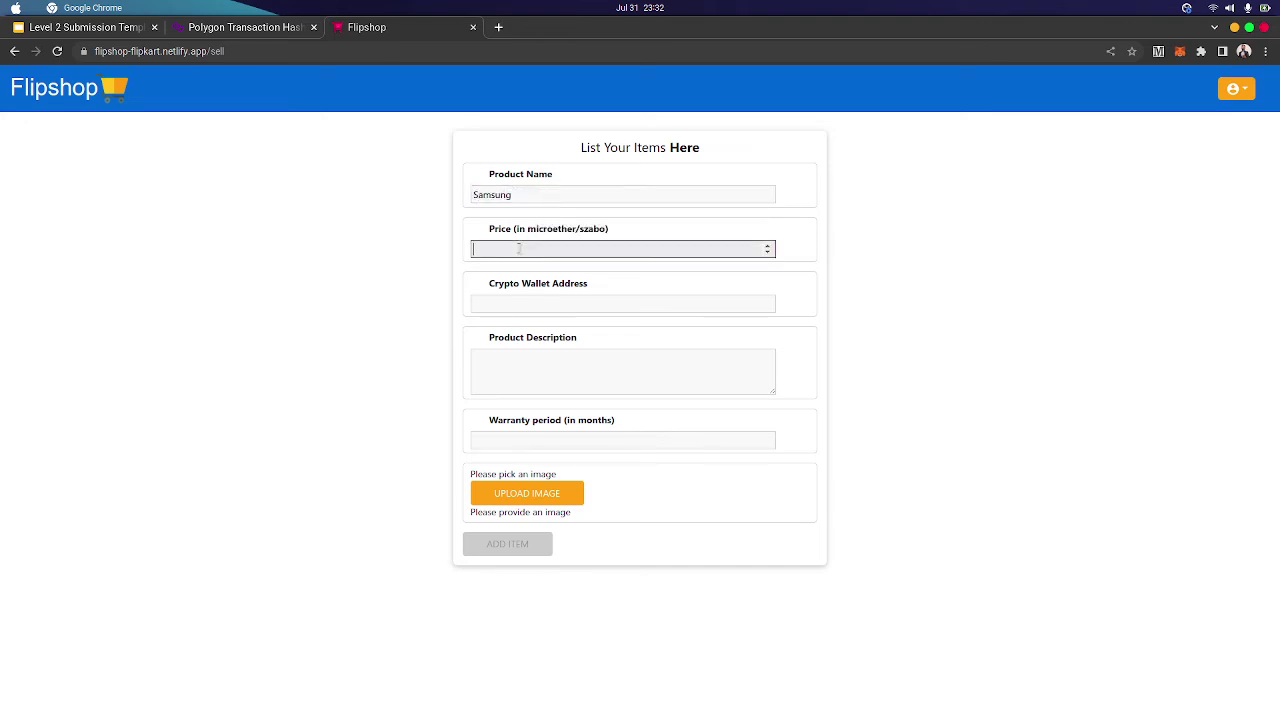
text(50)
click(540, 303)
key(super+v)
click(536, 366)
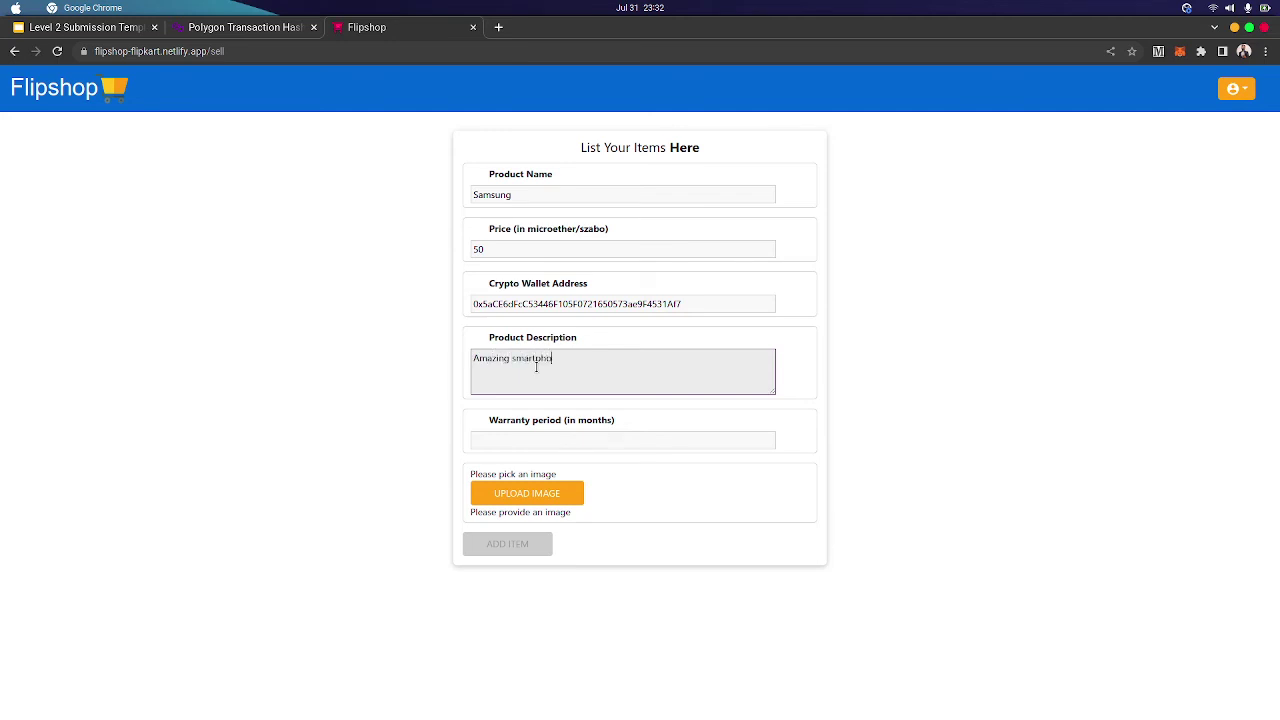
key(Tab)
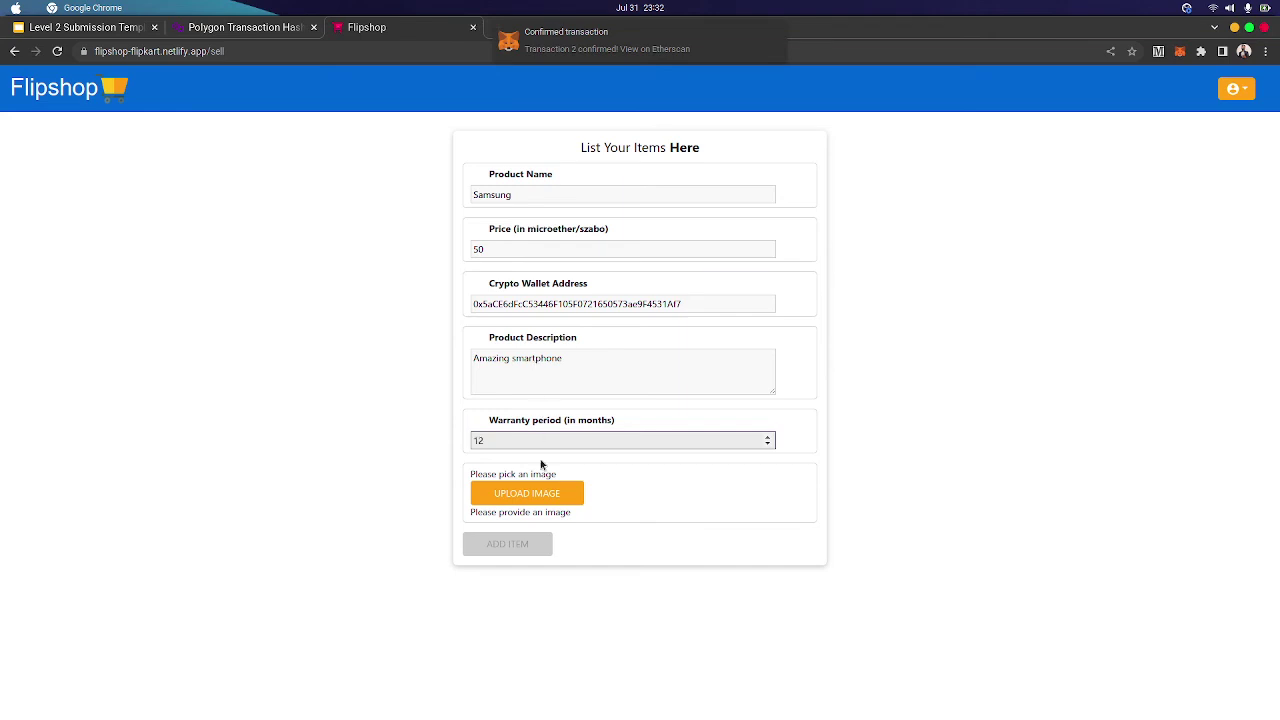
Attach unnamed.jpg, add the Samsung listing, and view its page at 50 Flip Coins
click(538, 502)
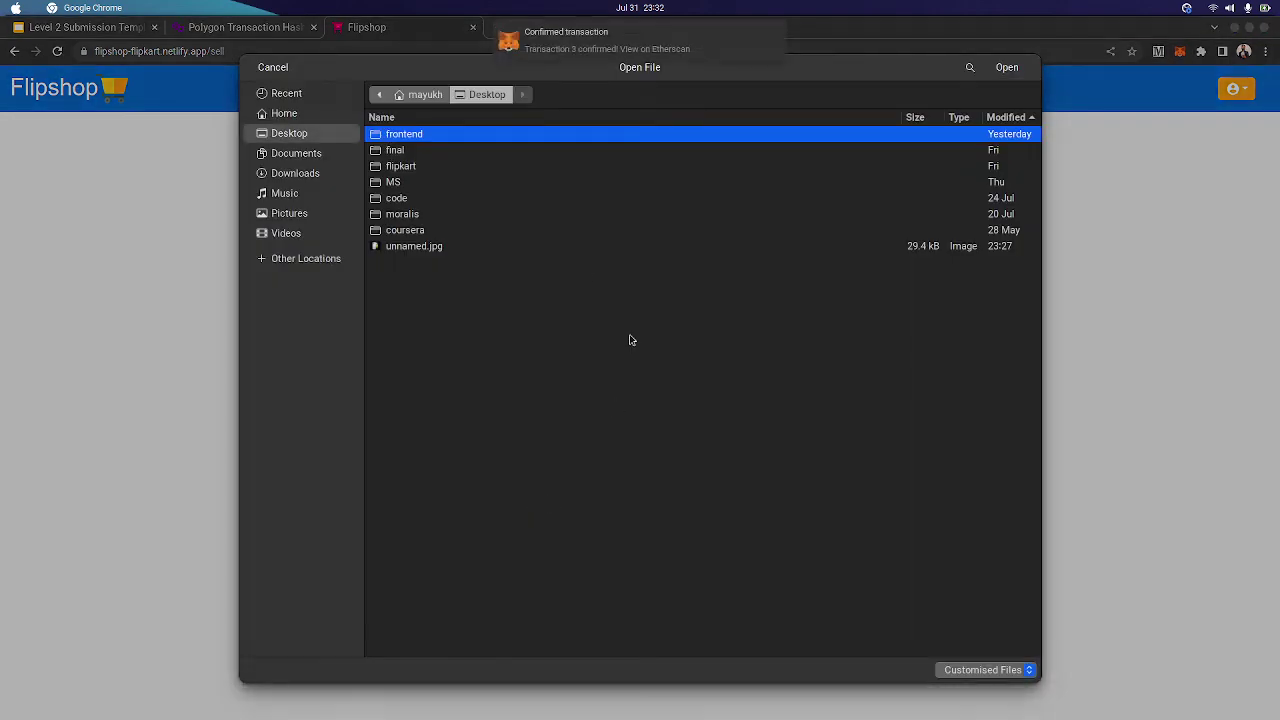
click(477, 247)
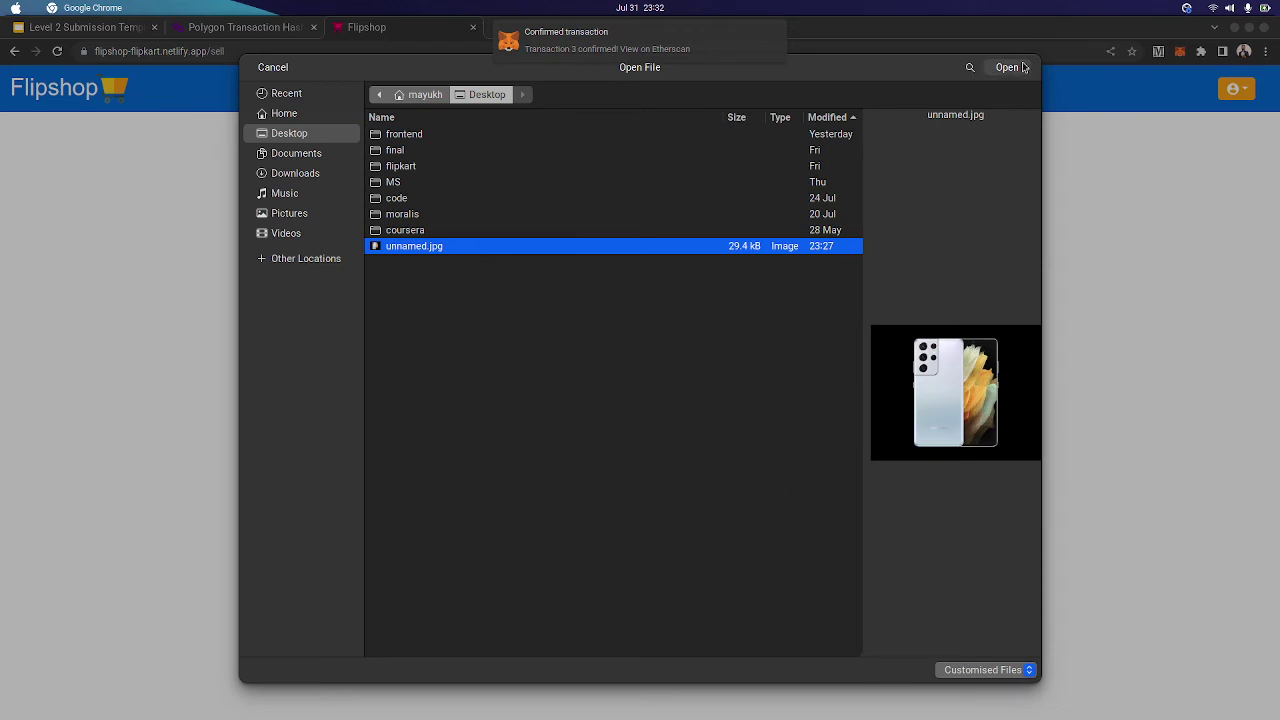
click(1020, 64)
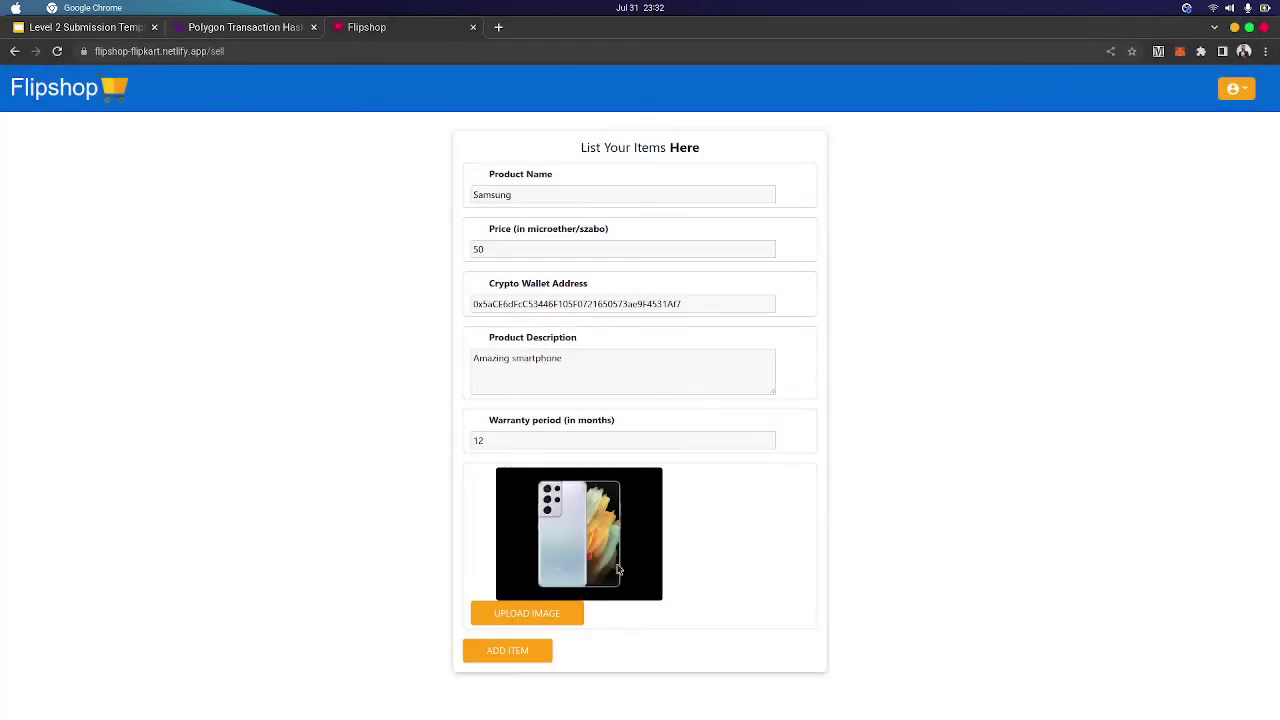
click(510, 652)
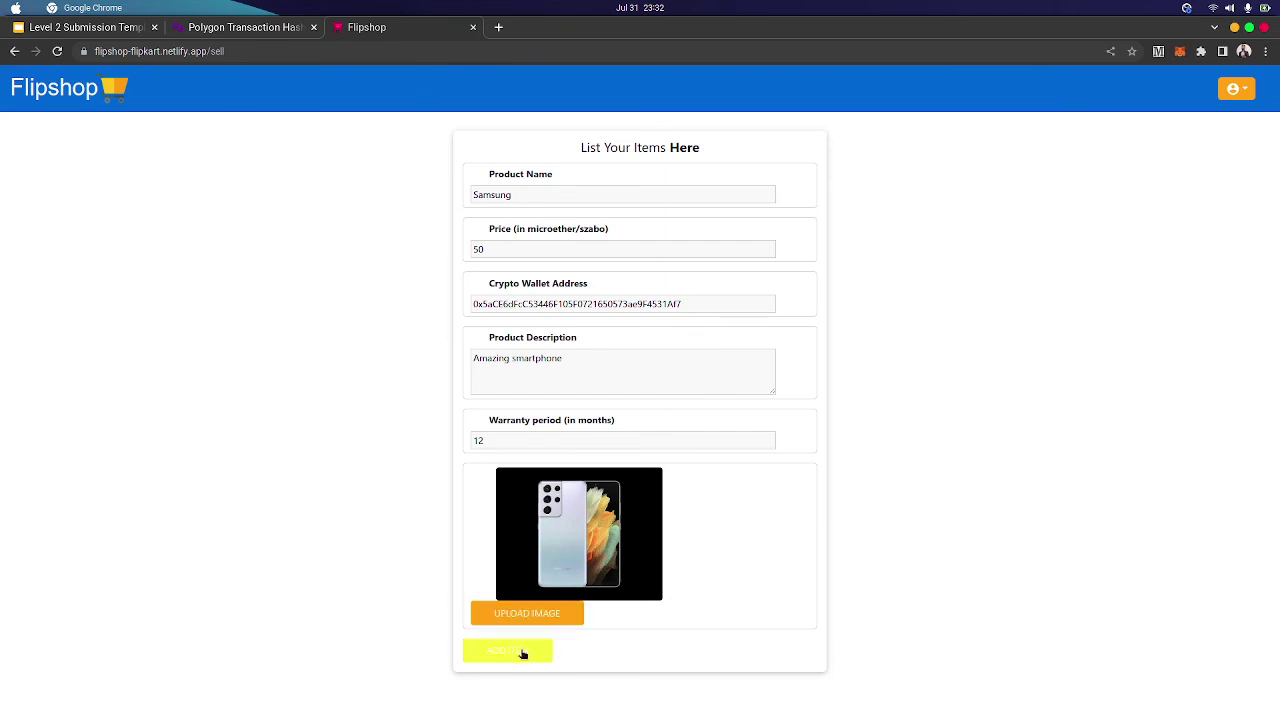
click(523, 651)
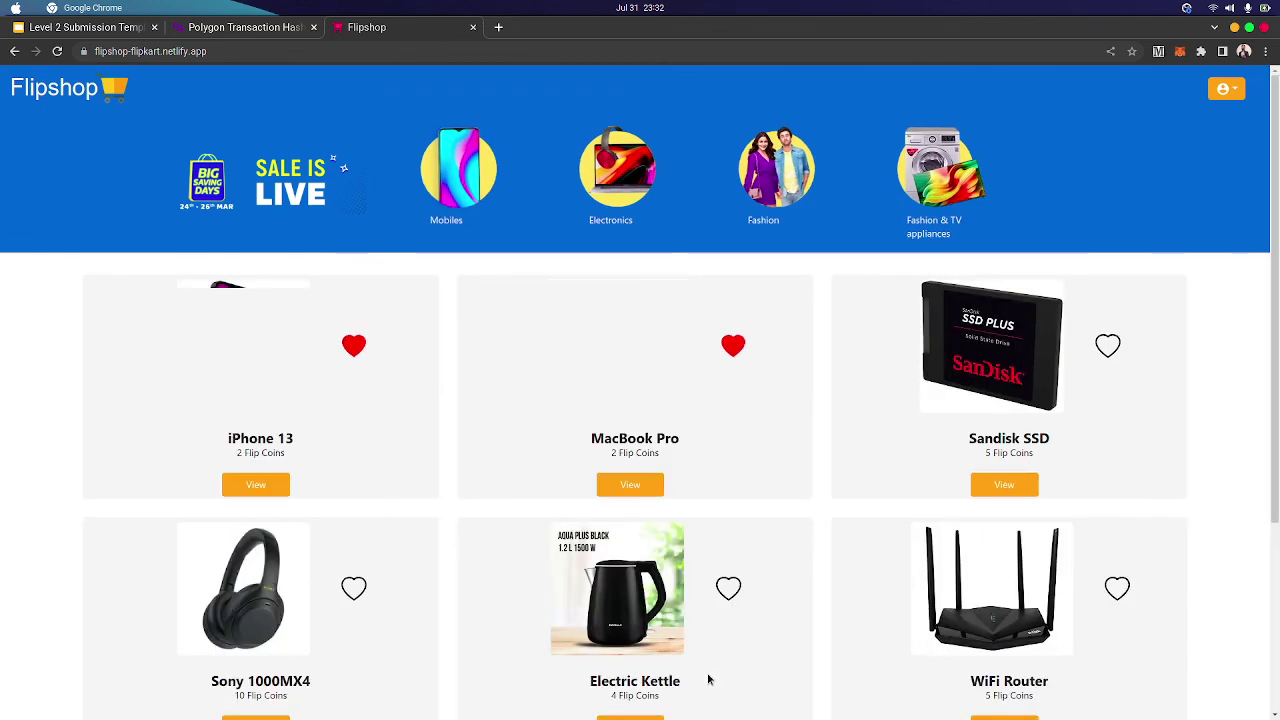
scroll(799, 661, down, 1)
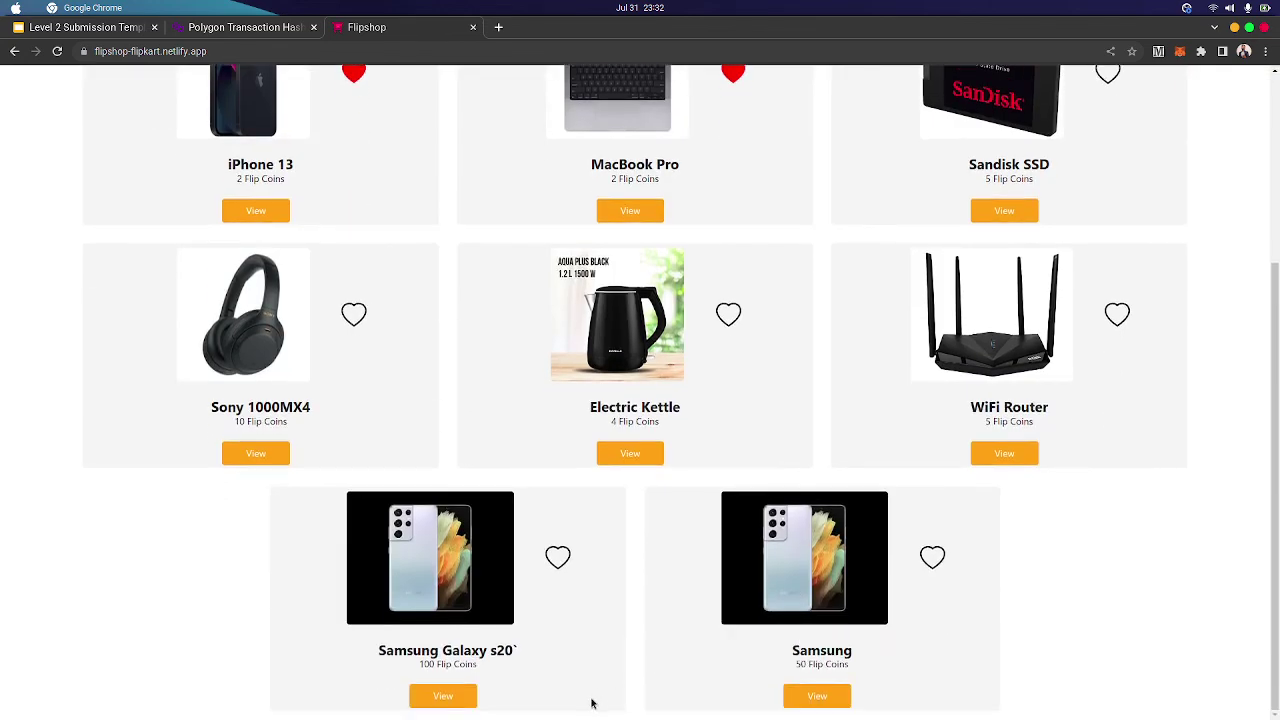
click(816, 697)
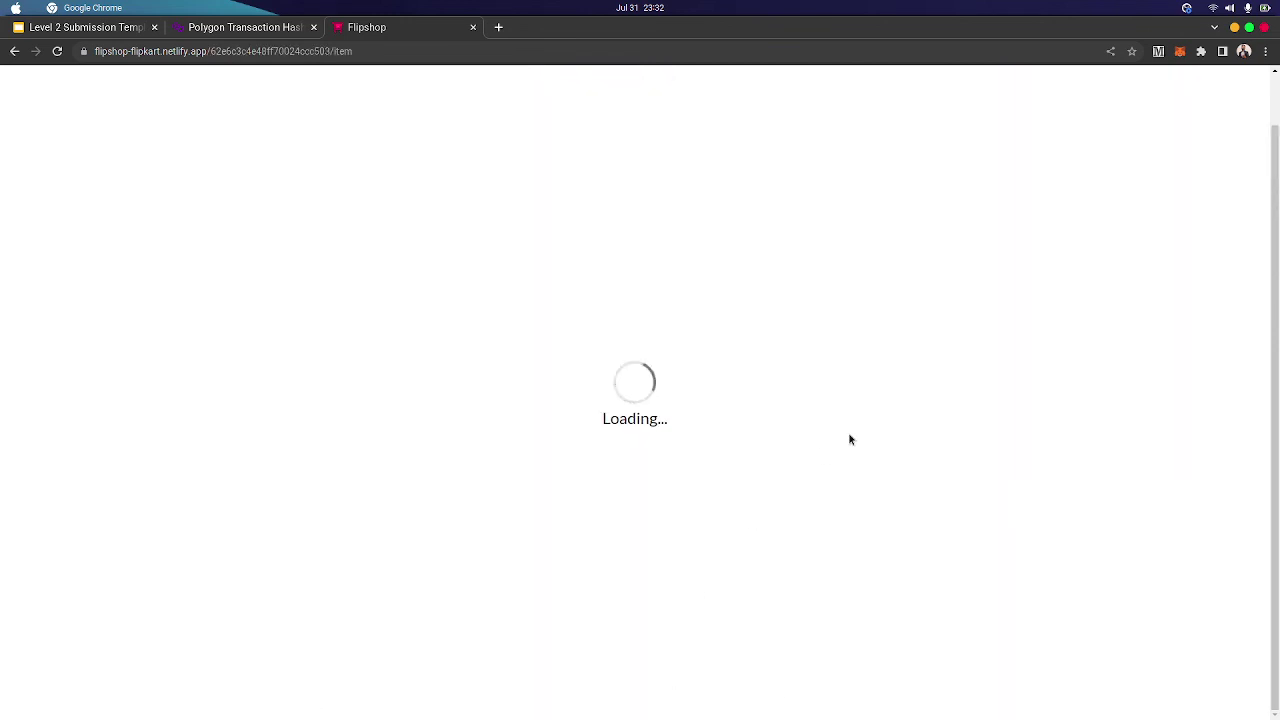